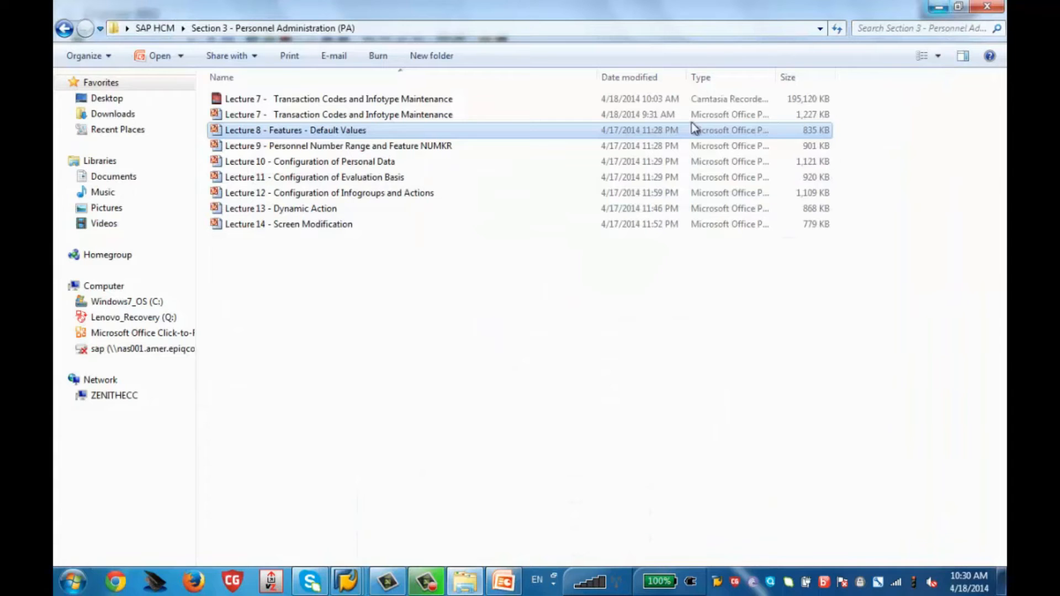
Switch from the lecture folder to the SAP window and collapse the Payroll node in the implementation guide
left_click(939, 8)
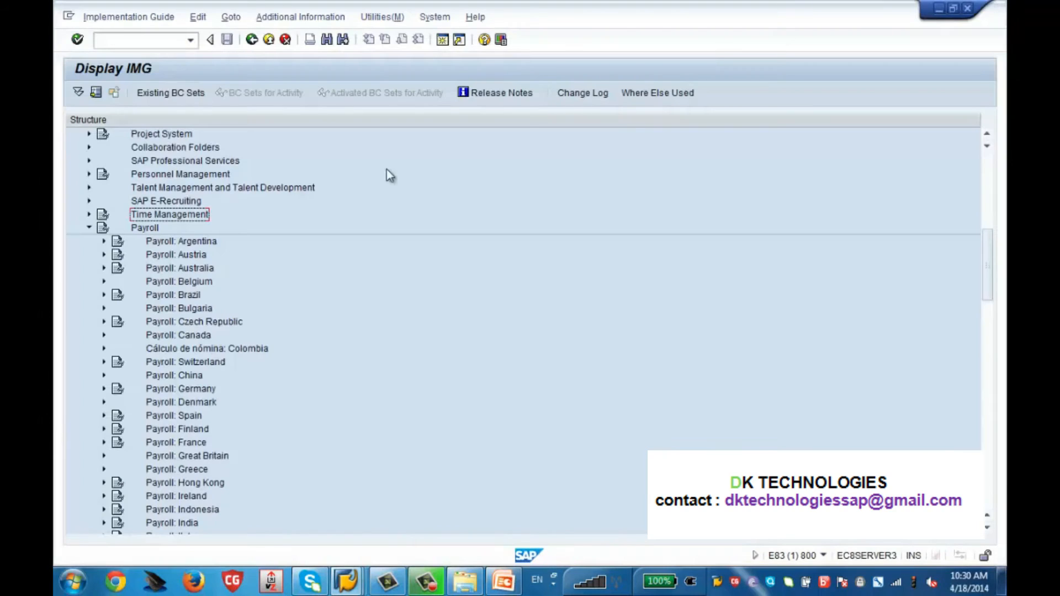
left_click(987, 176)
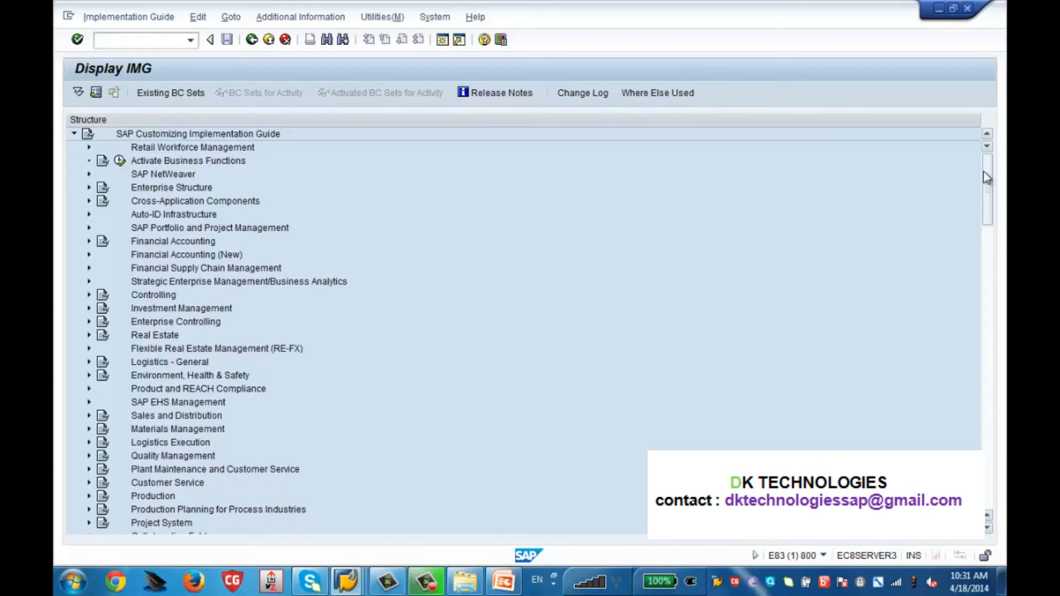
left_click_drag(982, 172, 985, 294)
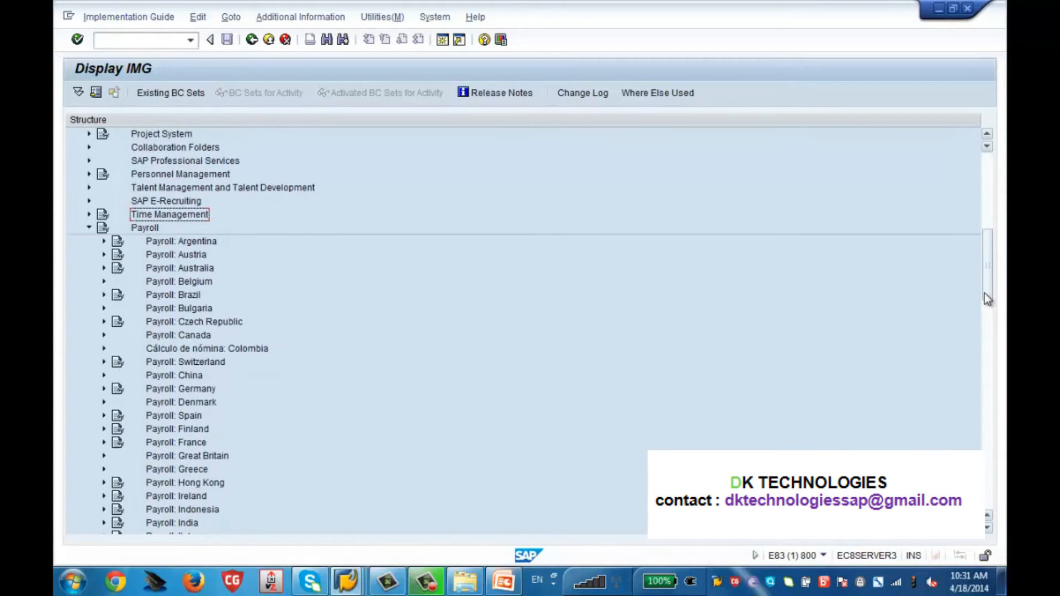
left_click(89, 228)
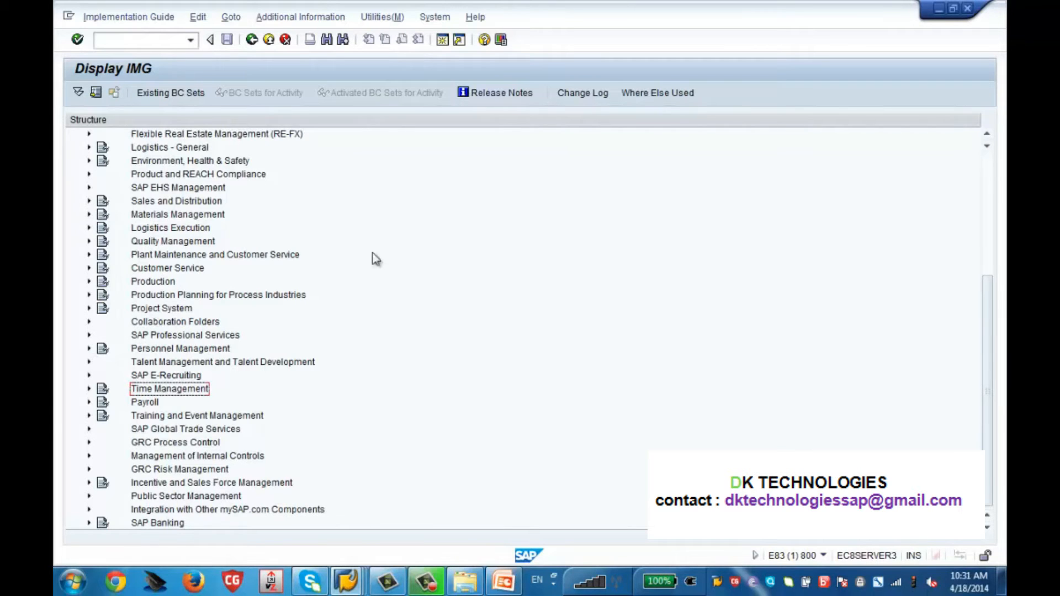
scroll(987, 331, "up", 6)
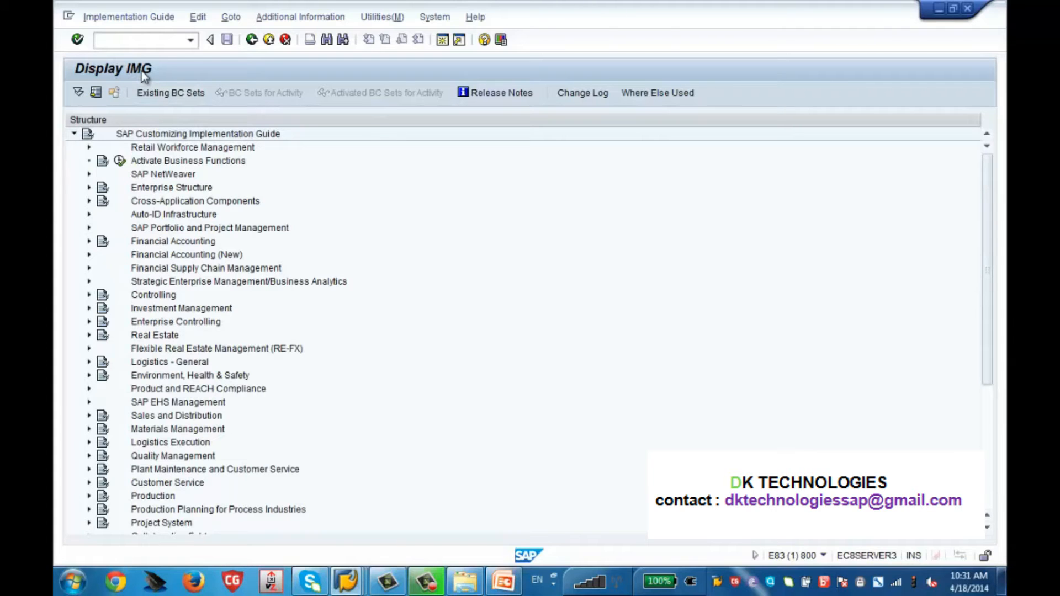
Return to the SAP Easy Access screen and collapse the Human Resources folder
left_click(251, 41)
left_click(252, 41)
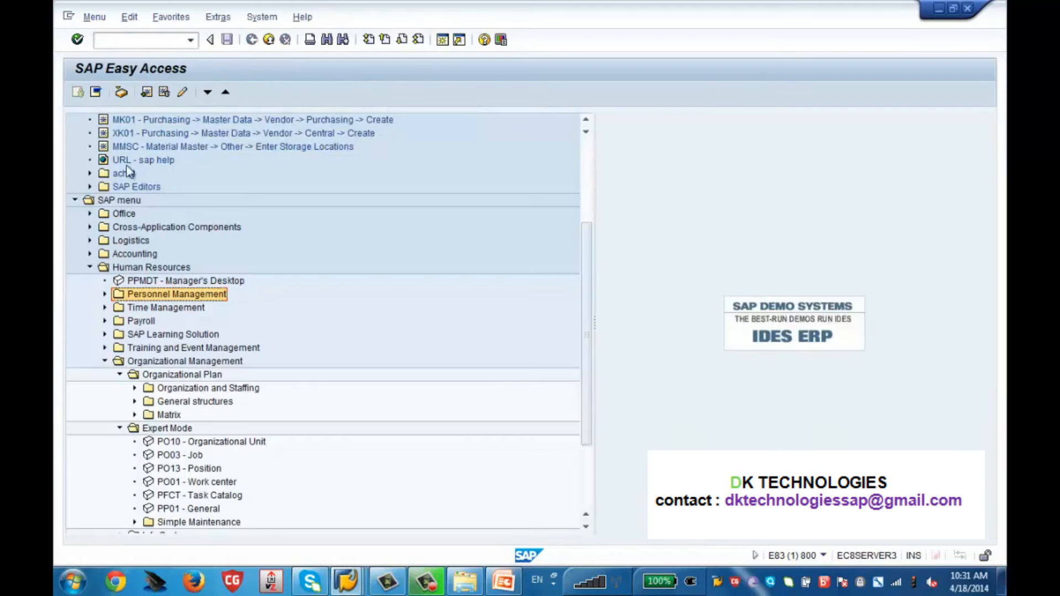
left_click(90, 269)
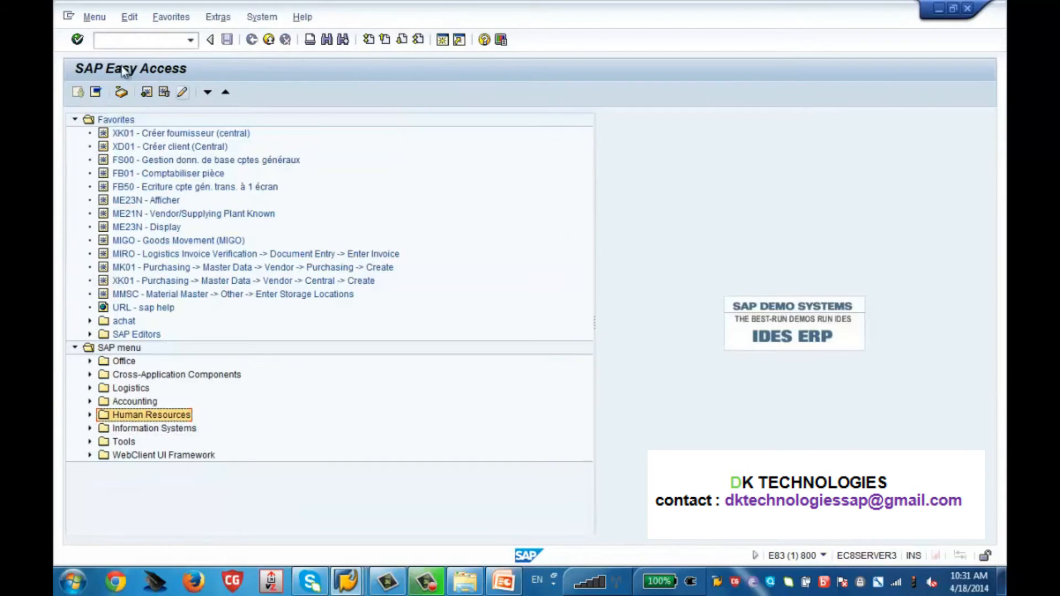
Run transaction SPRO and open the SAP Reference IMG
left_click(150, 37)
type("SPRO")
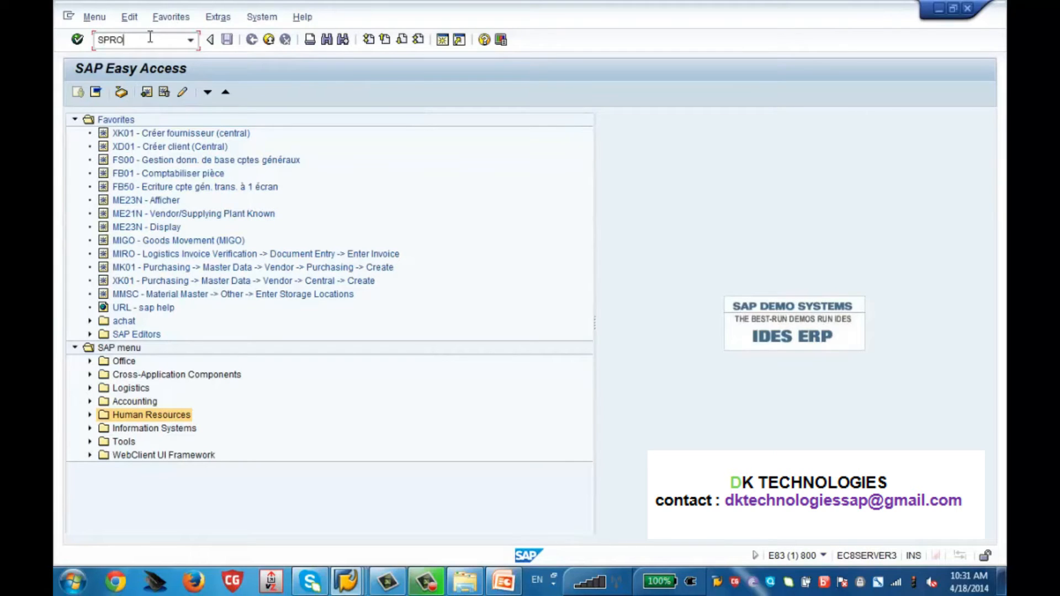
key("Return")
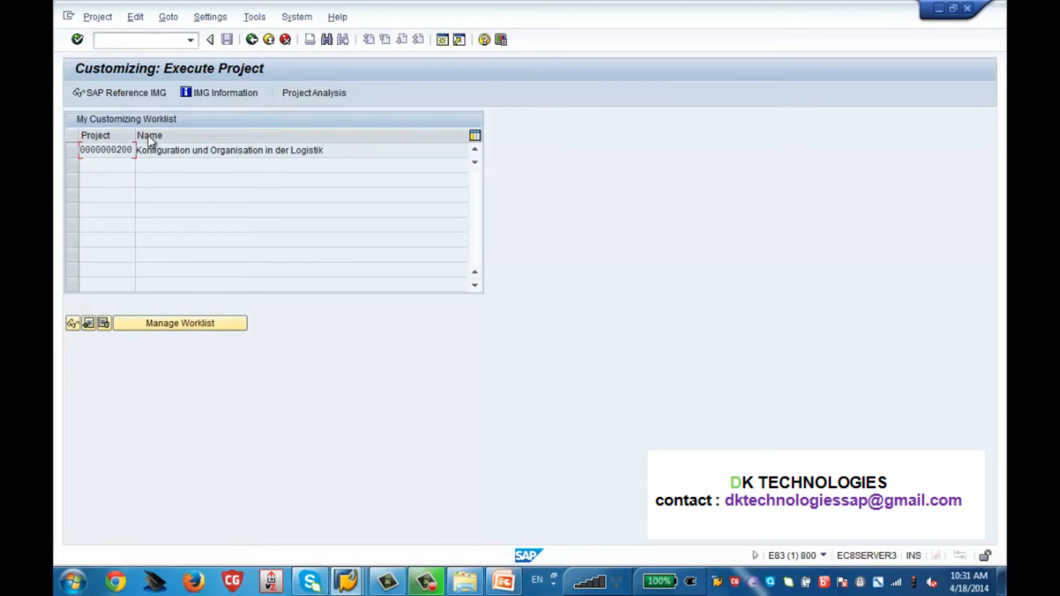
left_click(147, 93)
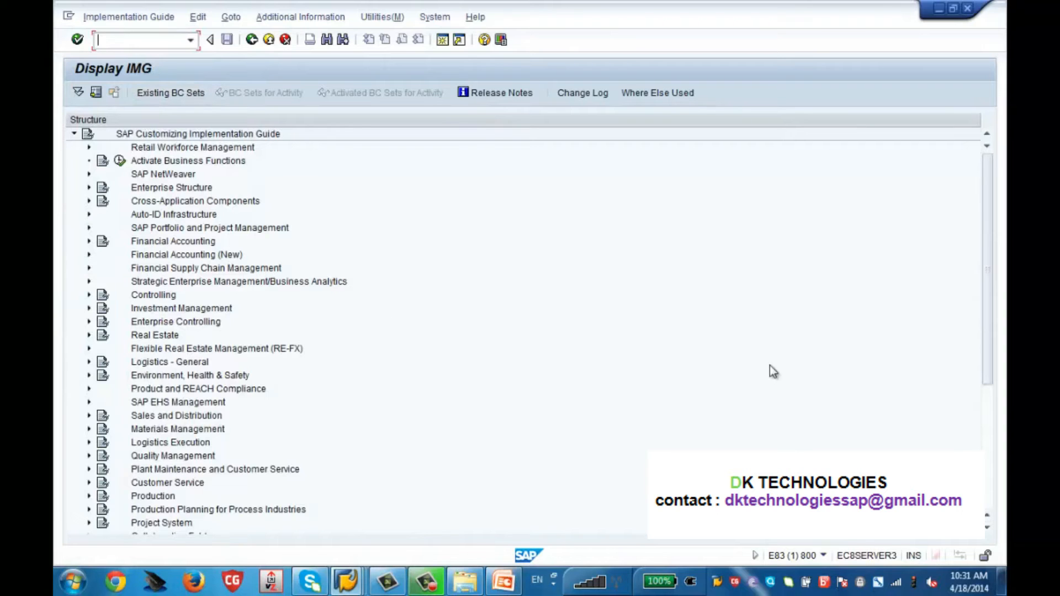
Expand Personnel Management, Personnel Administration, Organizational Data, and Organizational Assignment in the IMG structure
left_click_drag(989, 303, 989, 399)
left_click(180, 403)
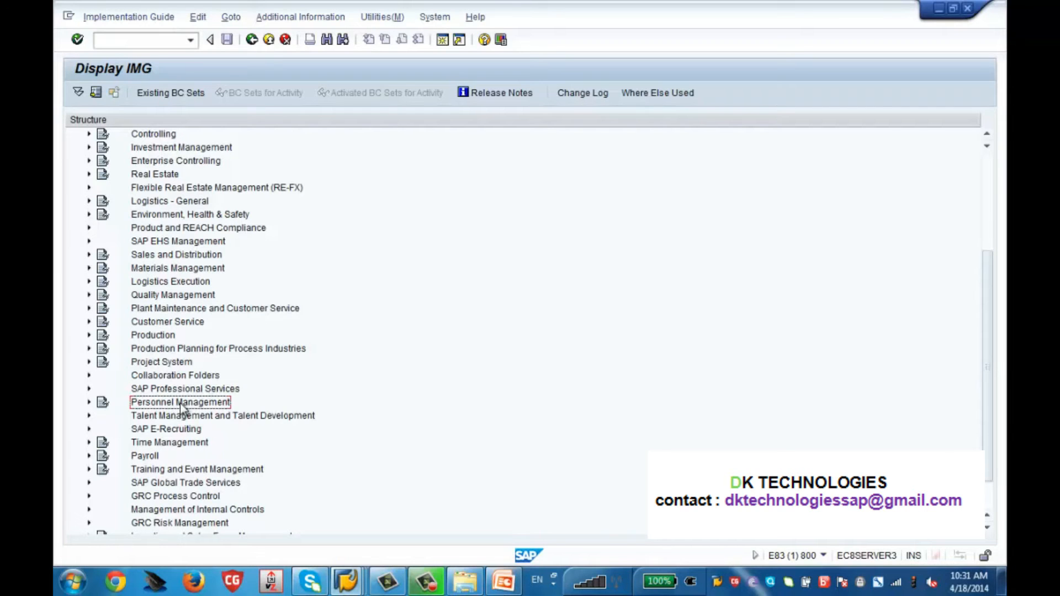
left_click(89, 402)
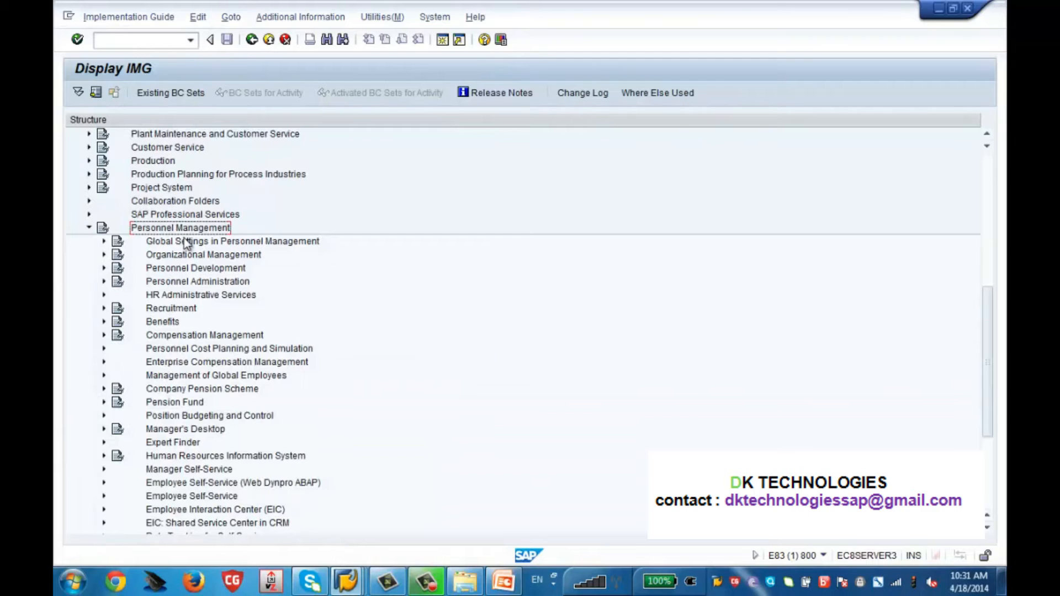
left_click(162, 281)
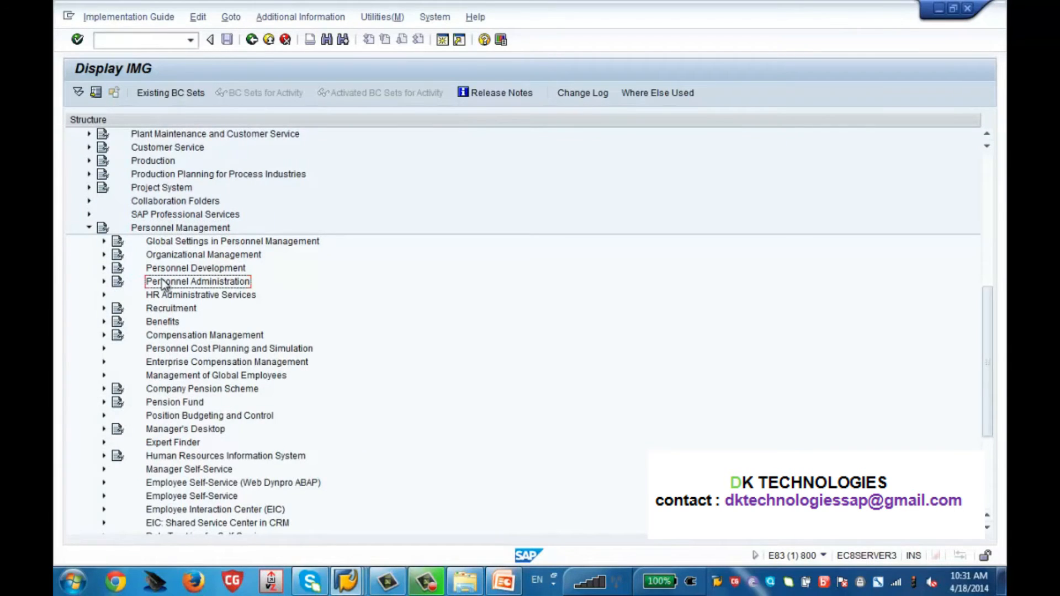
left_click(104, 282)
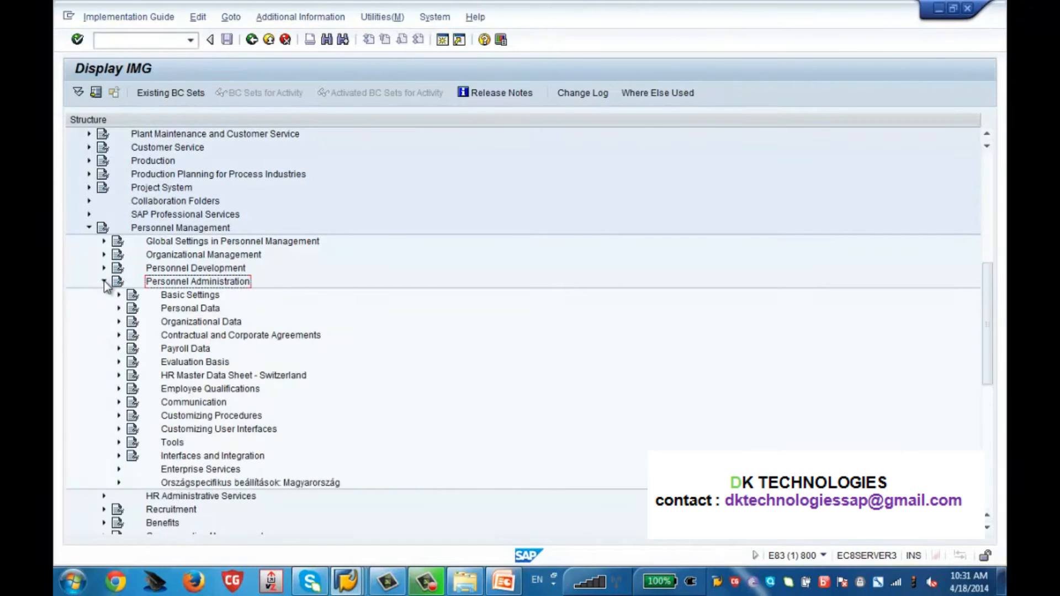
left_click(188, 322)
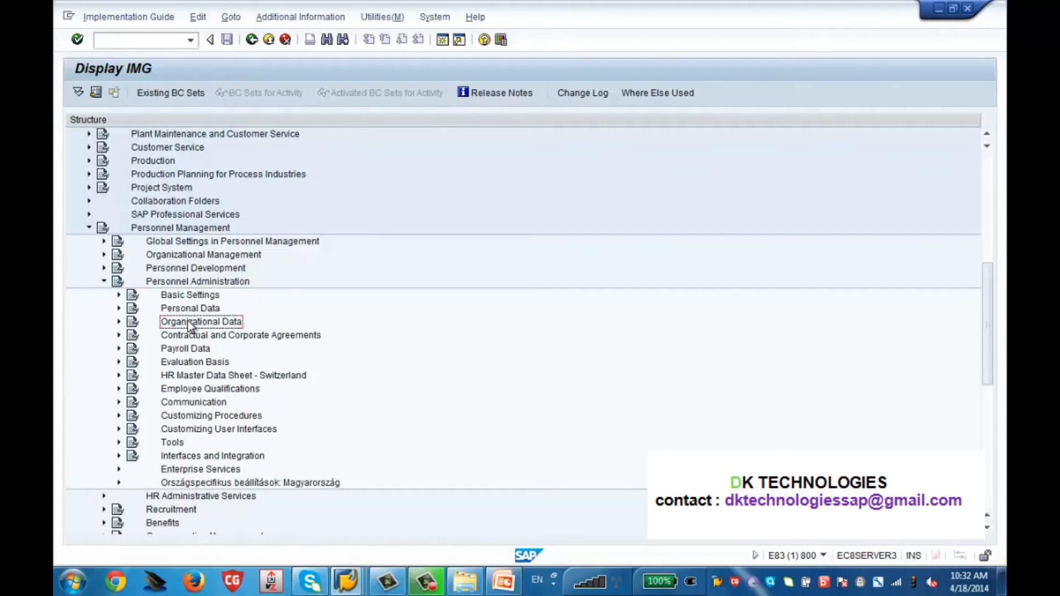
left_click(119, 322)
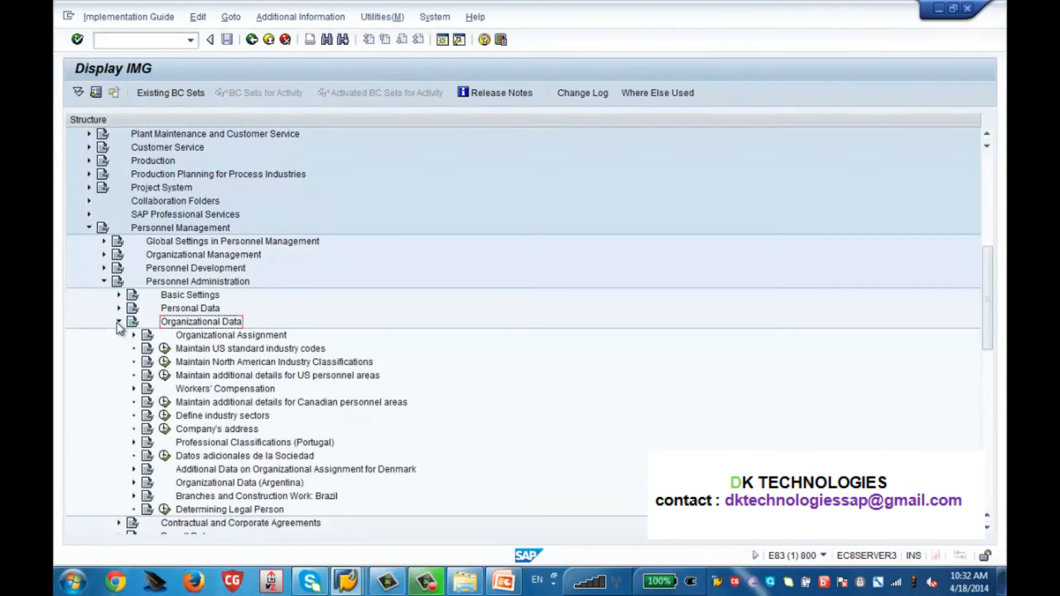
left_click(134, 335)
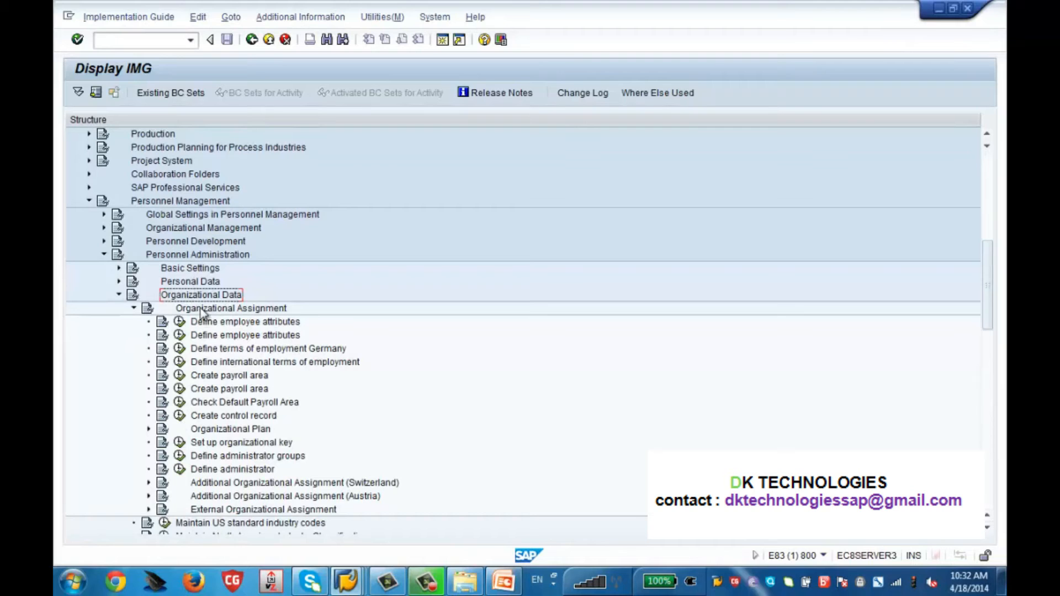
Trace the path through Personnel Administration to Organizational Assignment and execute its first Create payroll area activity
left_click(224, 375)
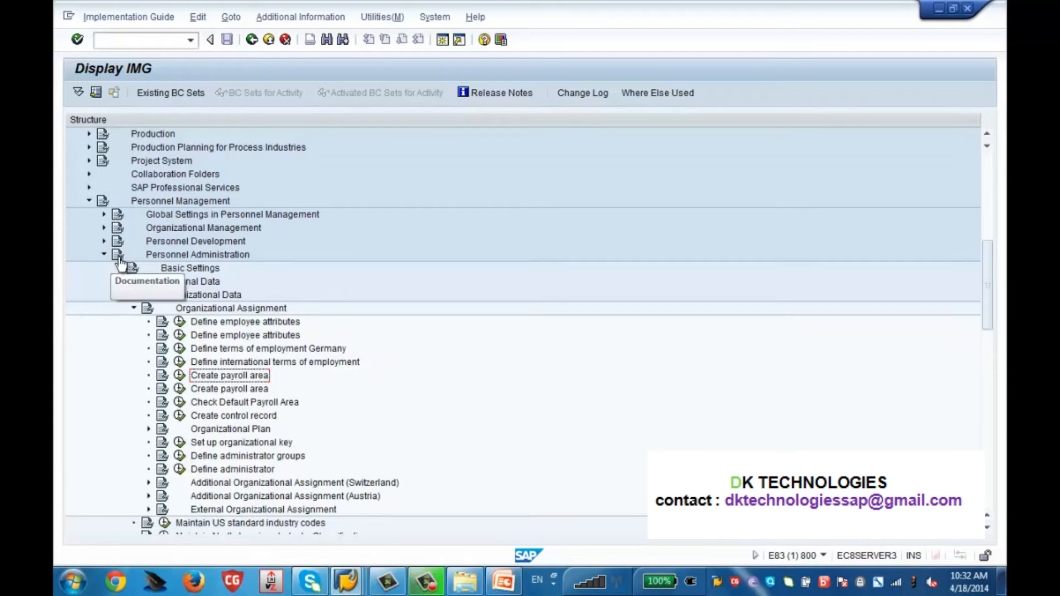
left_click(174, 257)
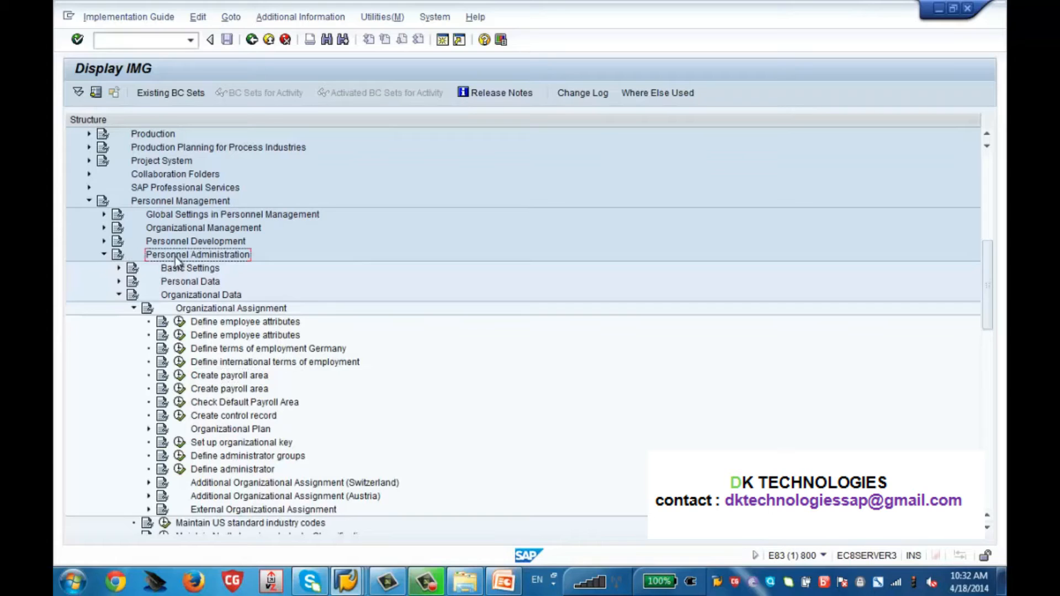
left_click(183, 298)
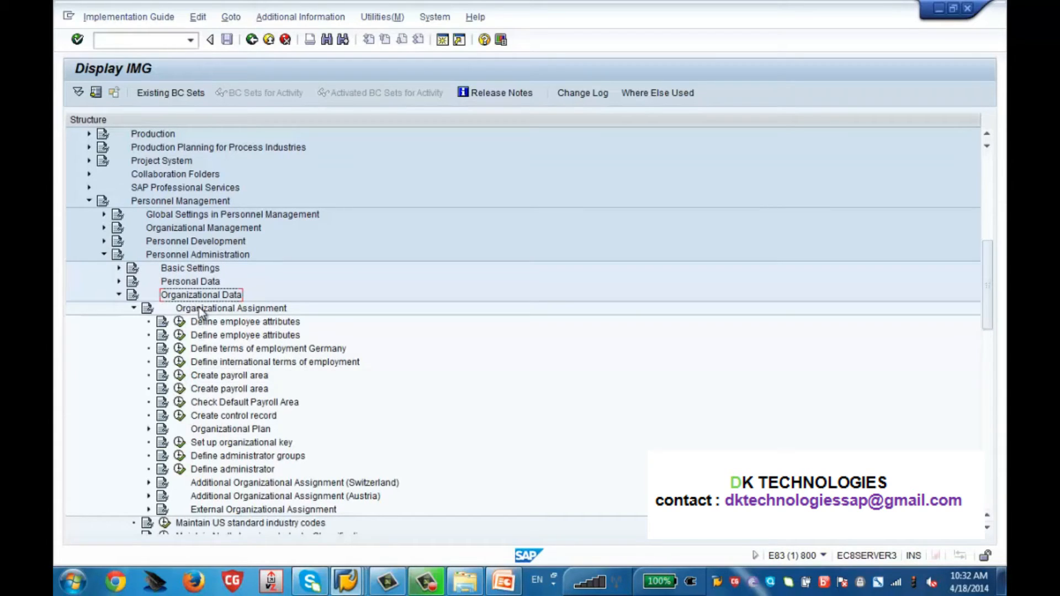
left_click(202, 310)
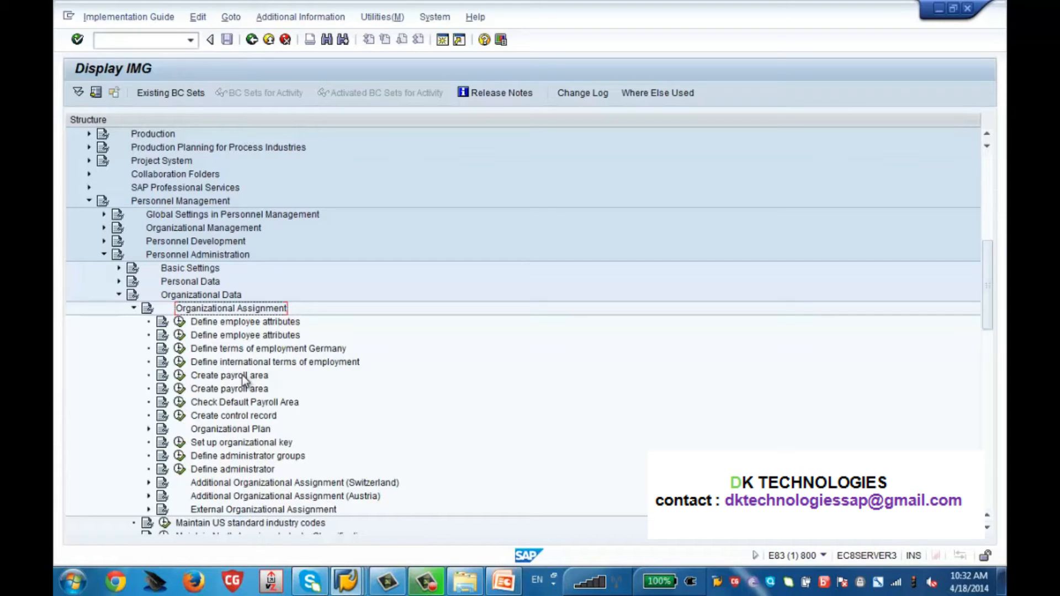
left_click(181, 377)
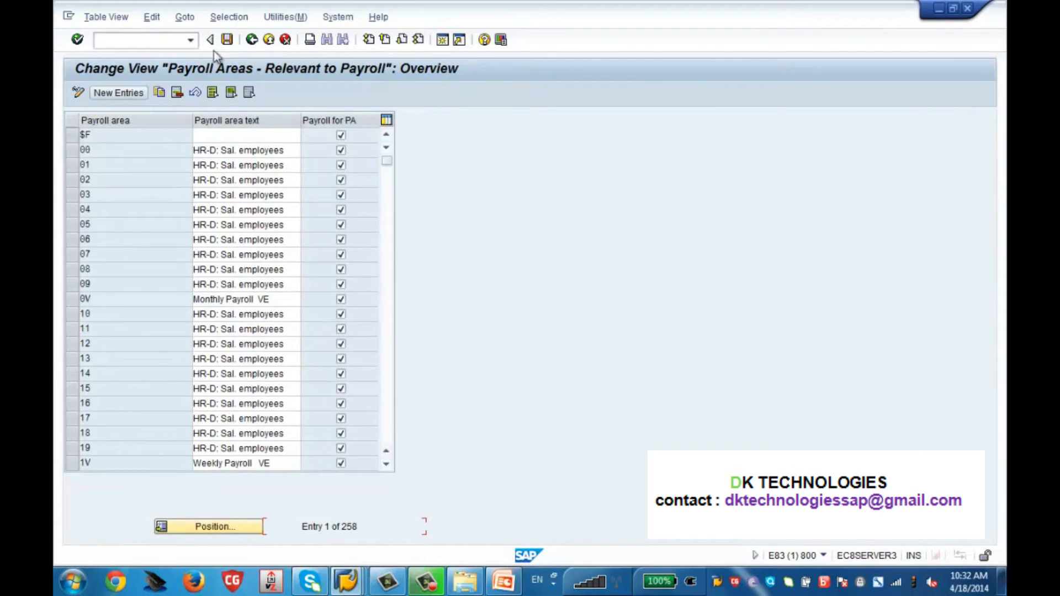
Position the payroll areas table at payroll area ZM, select that entry, and examine its Zenith Monthly text
left_click(390, 439)
left_click(221, 531)
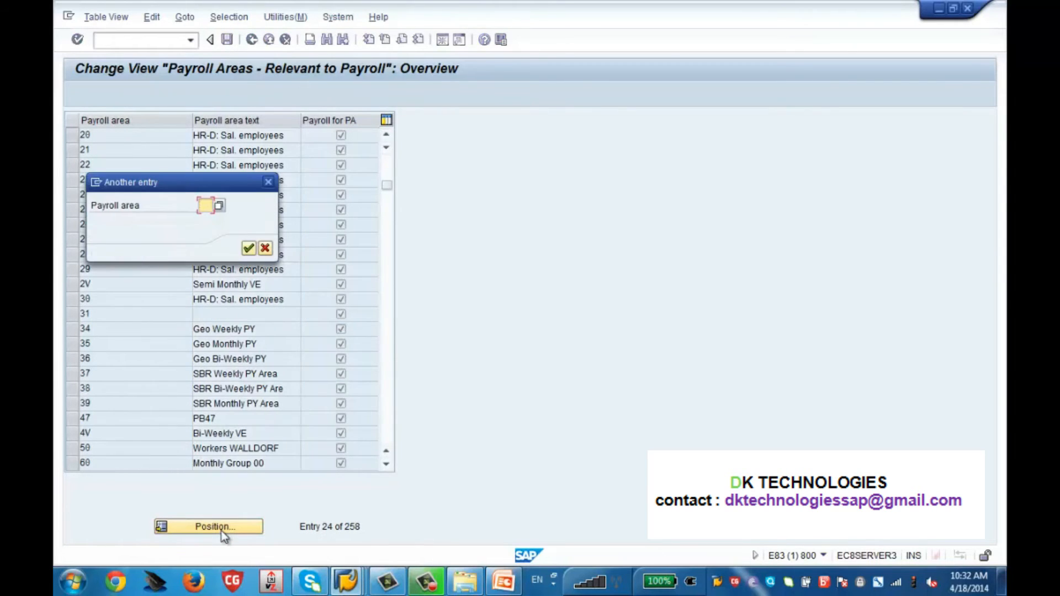
type("ZM")
key("Return")
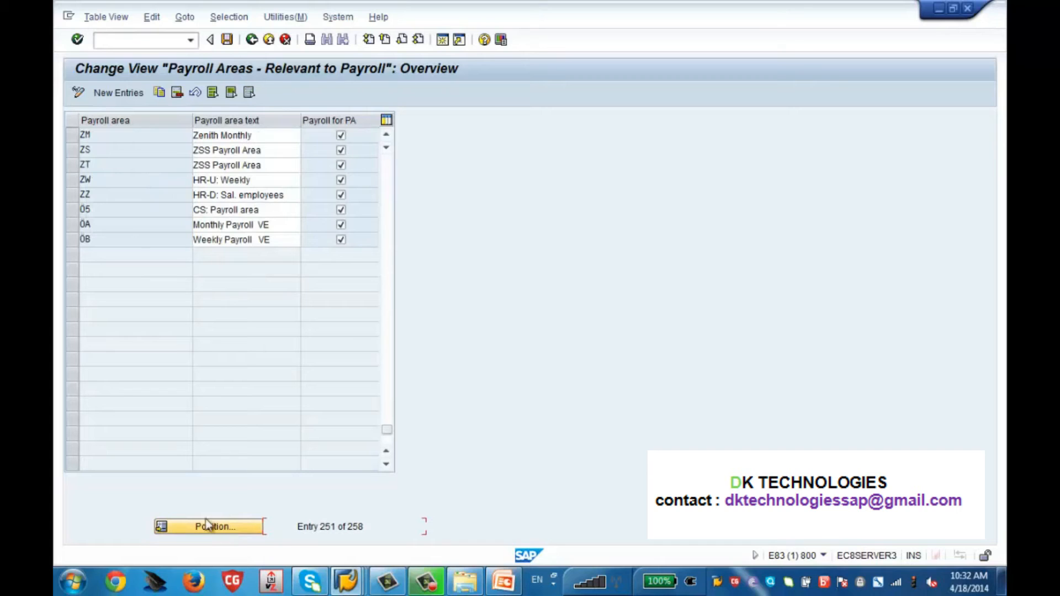
left_click(78, 137)
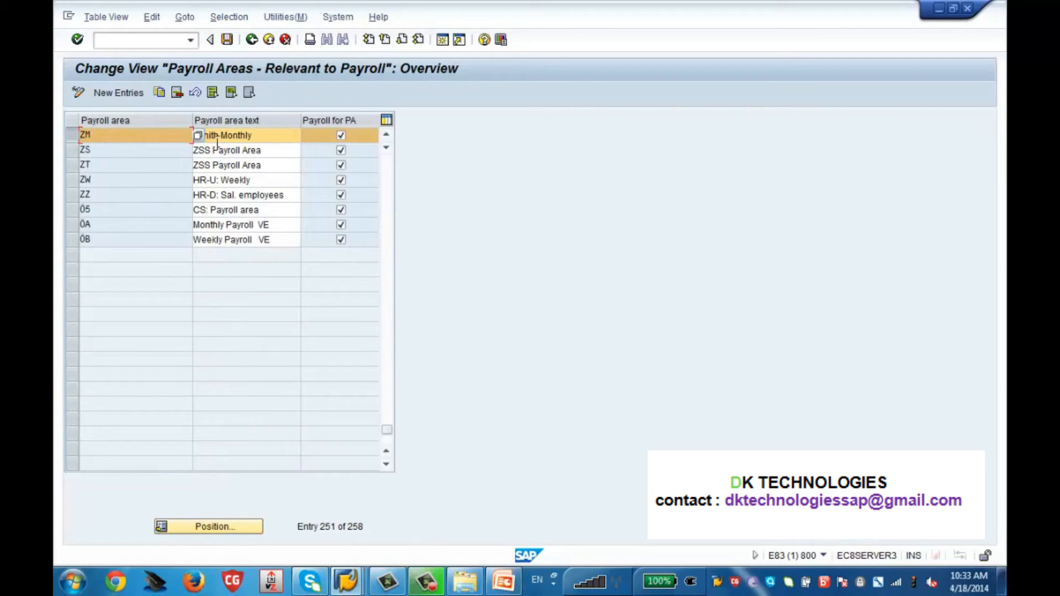
left_click(234, 136)
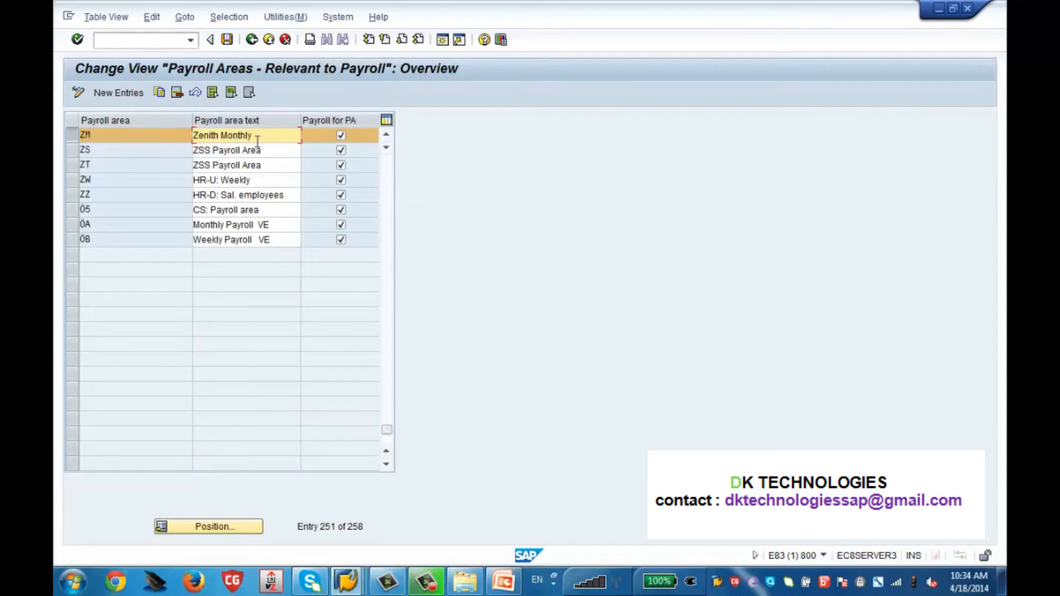
Leave the payroll areas view and collapse the Personnel Administration and Personnel Management nodes in the IMG
left_click(252, 41)
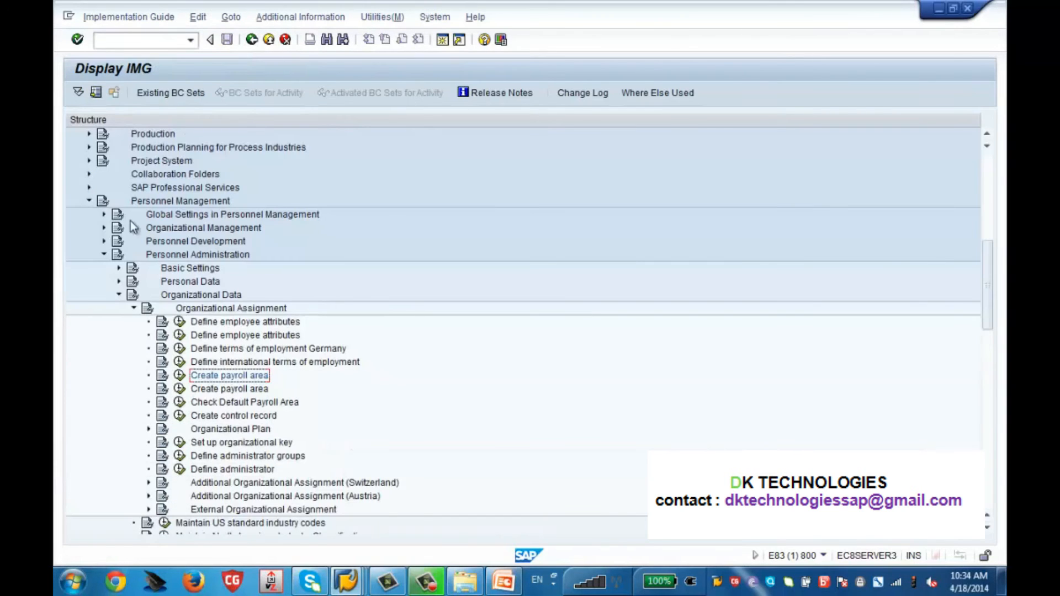
left_click(103, 254)
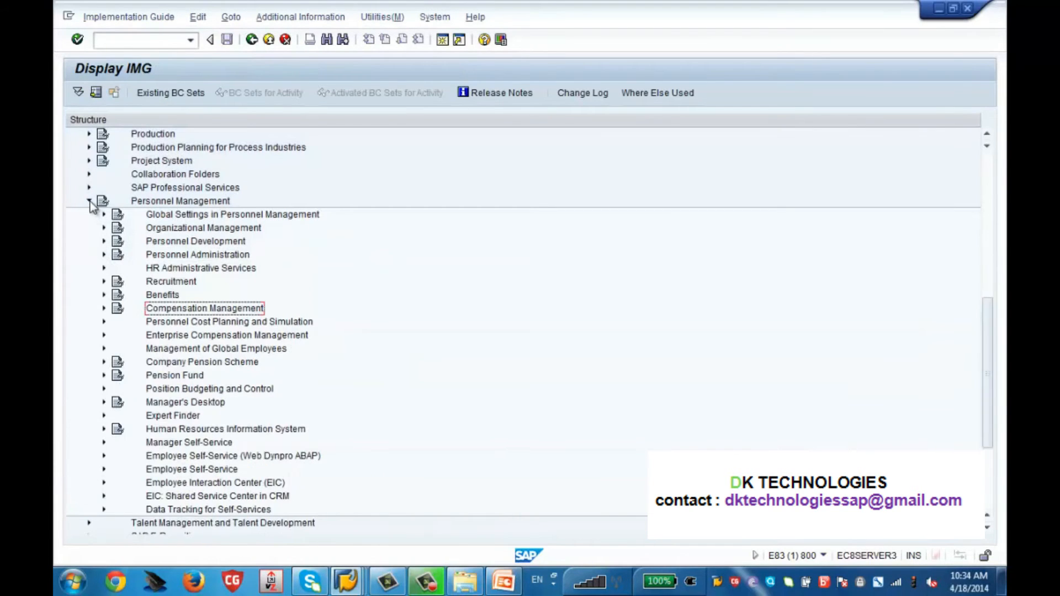
left_click(89, 201)
Try to run transaction pe03 from the IMG screen, and return to SAP Easy Access
left_click(139, 43)
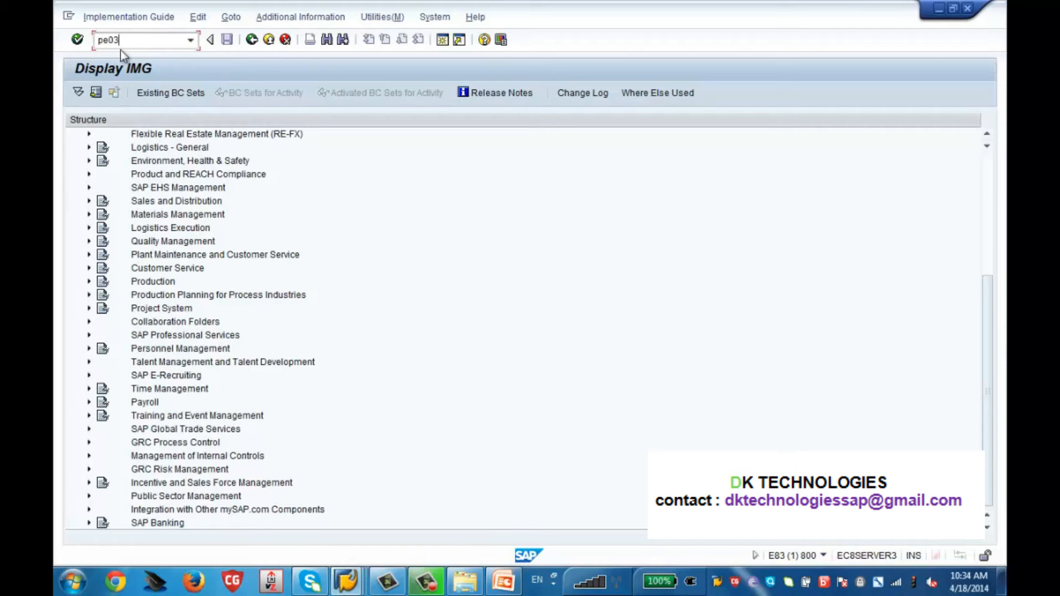
key("Return")
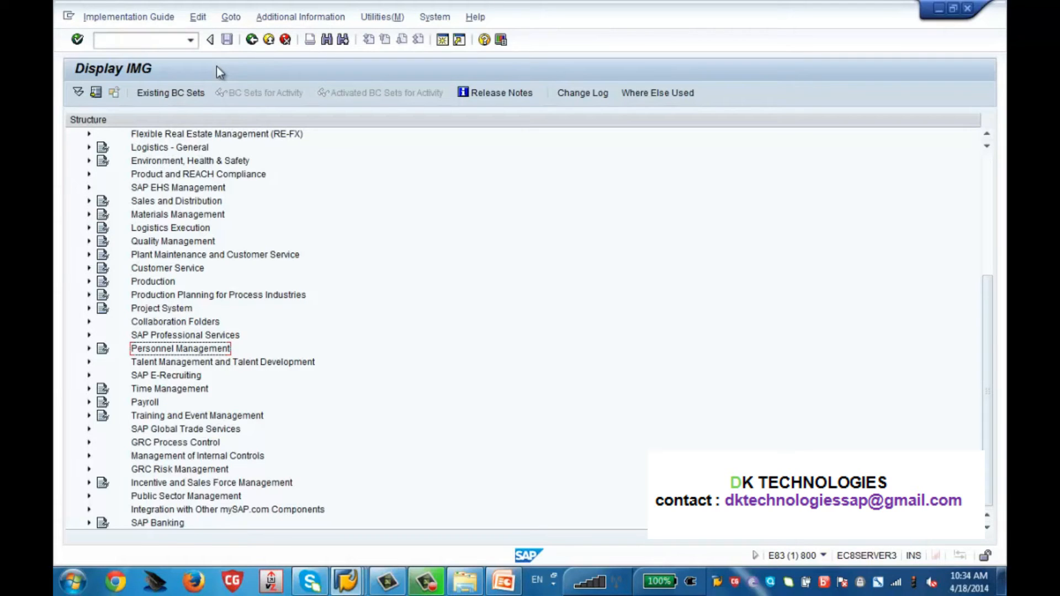
left_click(253, 42)
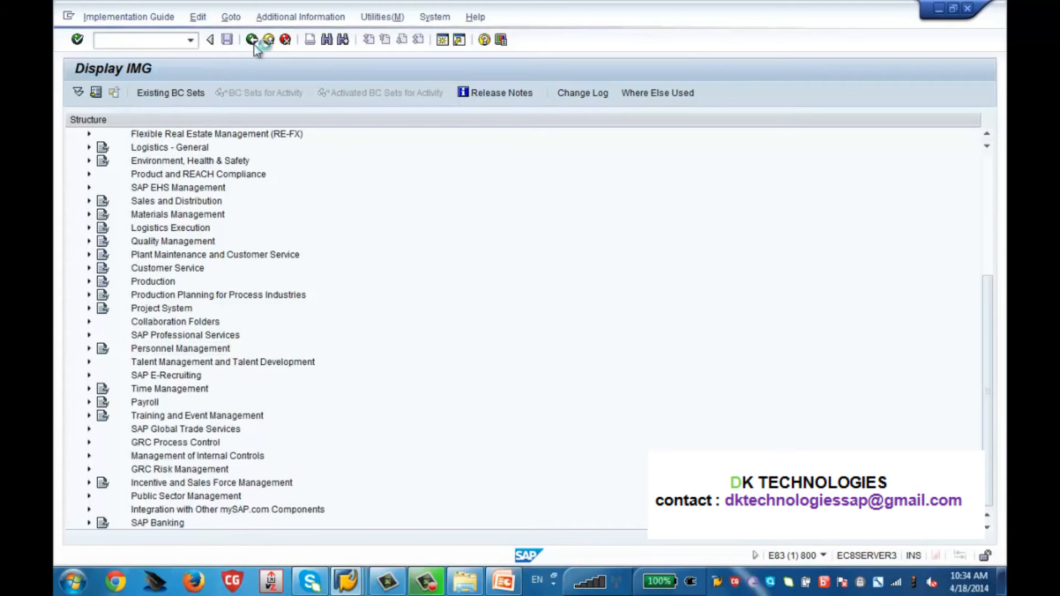
left_click(254, 43)
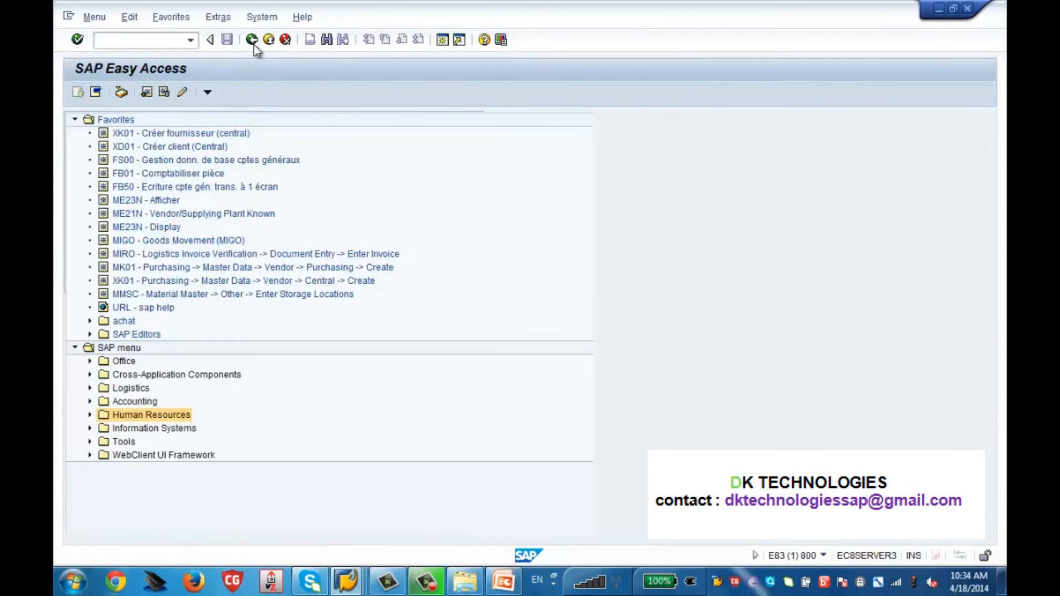
Reopen the SAP Reference IMG through transaction spro, and go back to the Customizing project execution screen
left_click(137, 39)
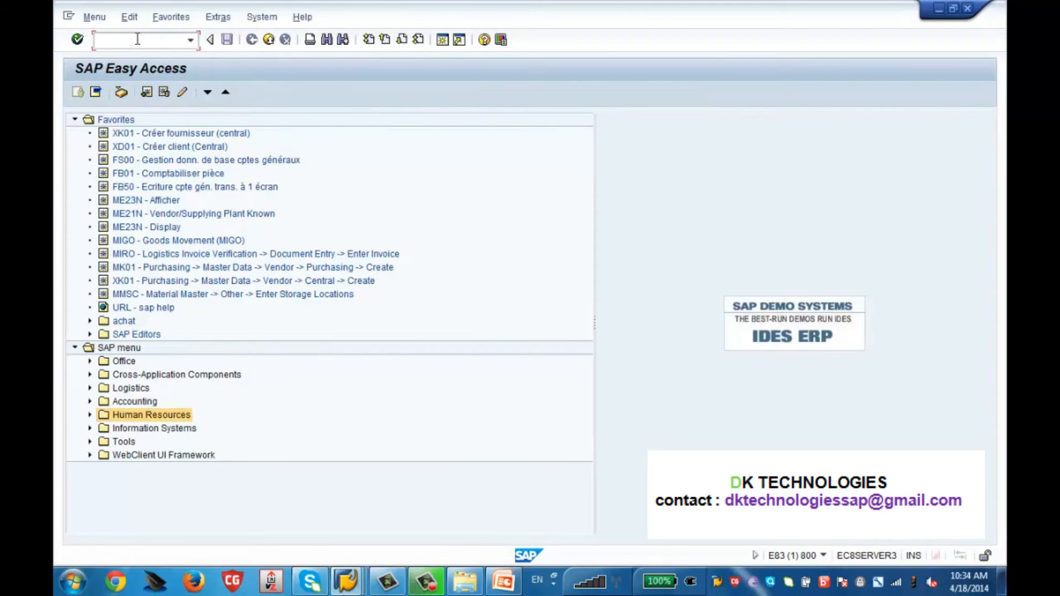
type("spro")
key("Return")
left_click(142, 97)
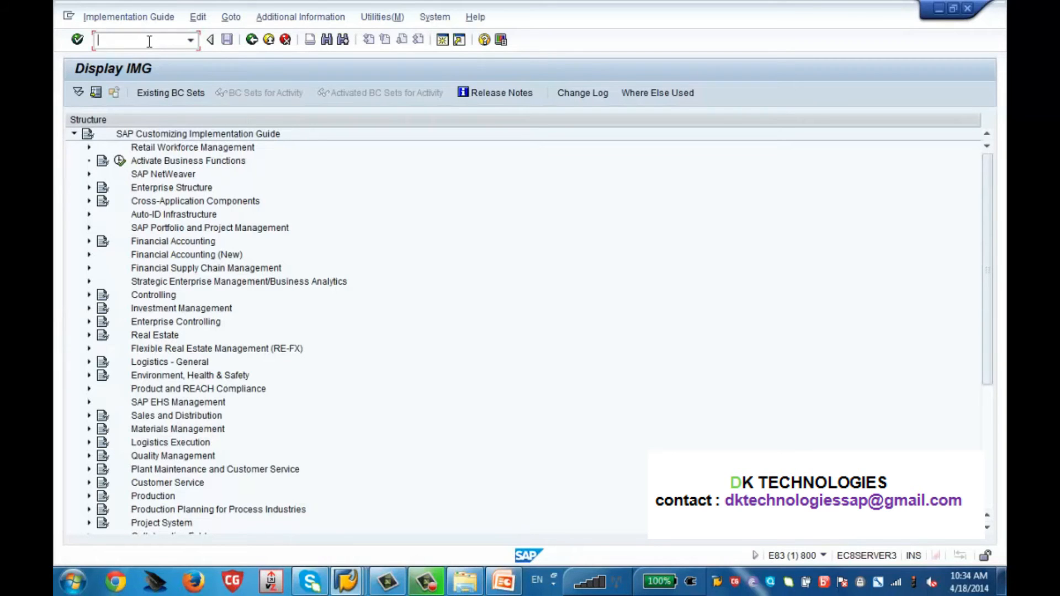
left_click(253, 40)
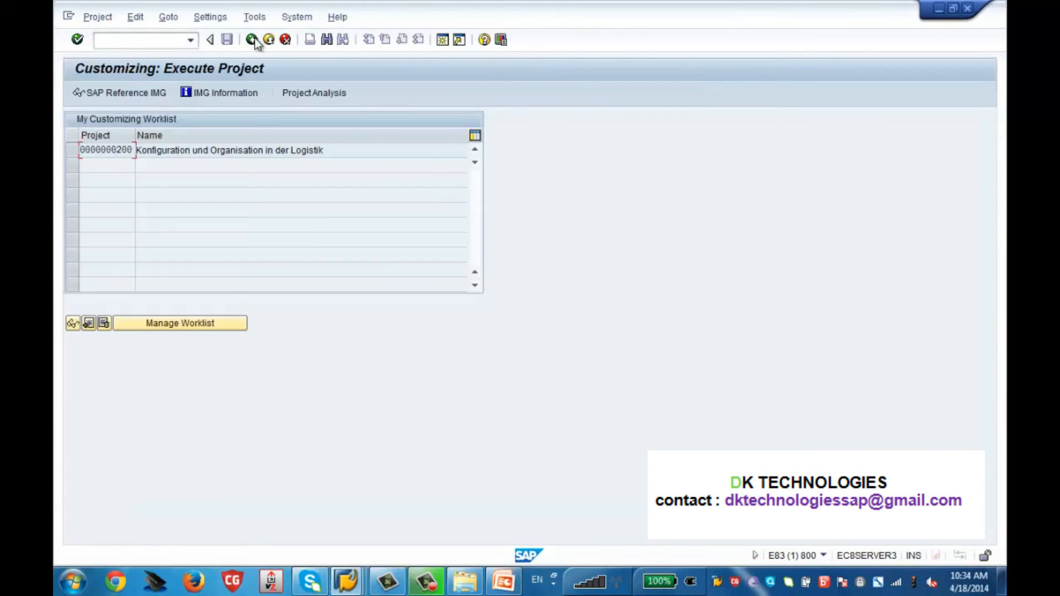
Return to SAP Easy Access, run transaction spro, and open the SAP Reference IMG
left_click(253, 39)
left_click(155, 42)
type("spro")
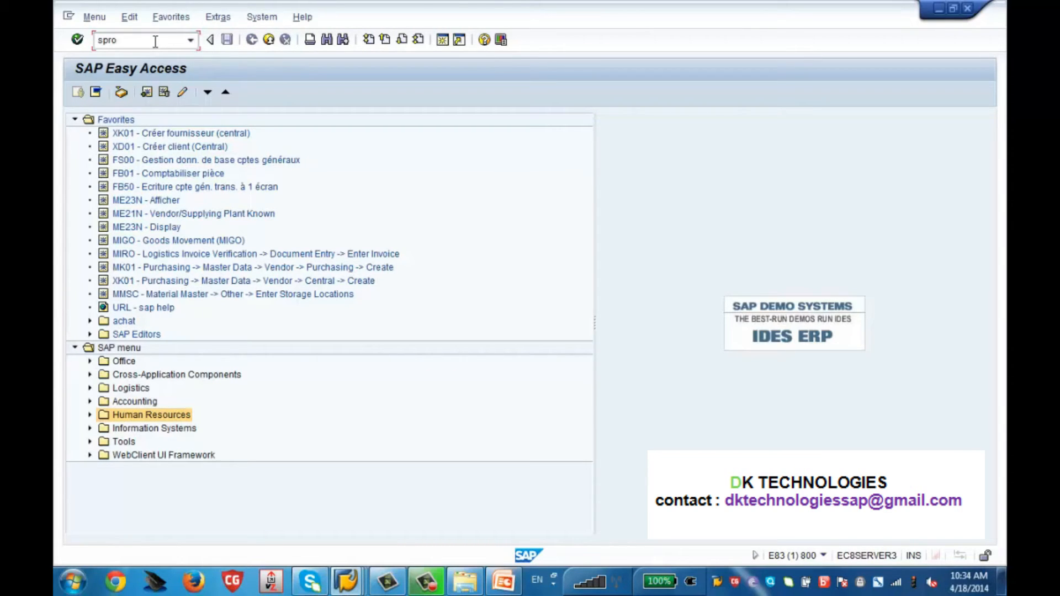
key("Return")
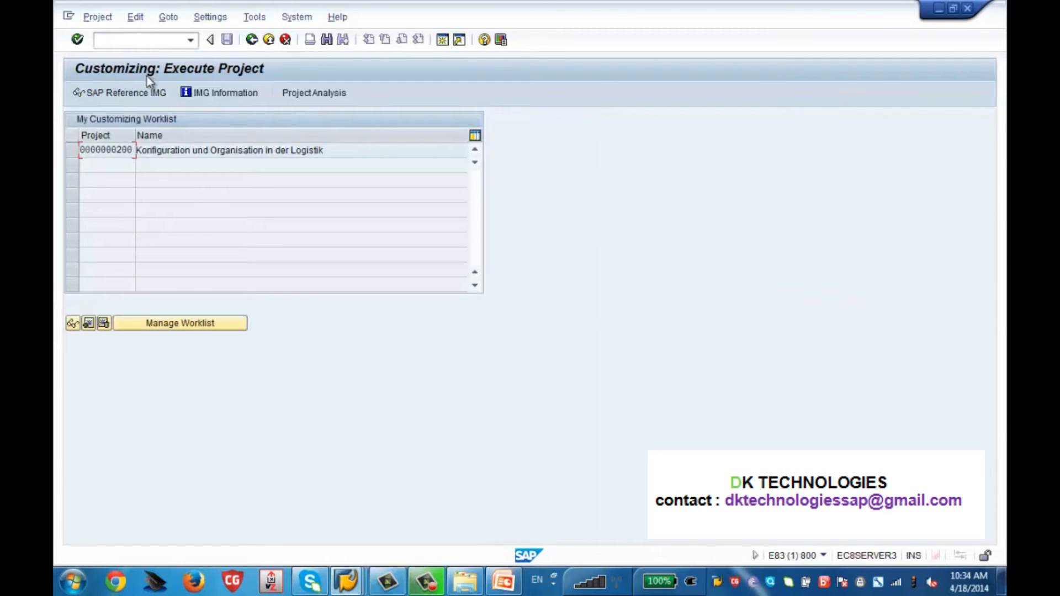
left_click(145, 93)
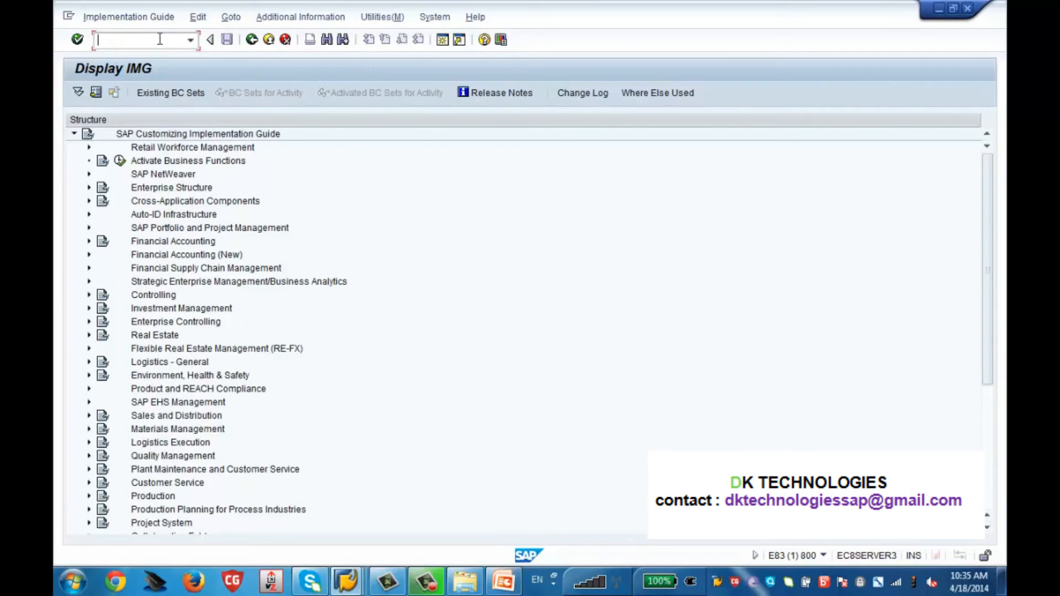
Enter /nPE03 as the command on the IMG screen without running it, and go back to SAP Easy Access
type("/nPE03")
left_click_drag(131, 40, 107, 40)
left_click(251, 40)
left_click(251, 40)
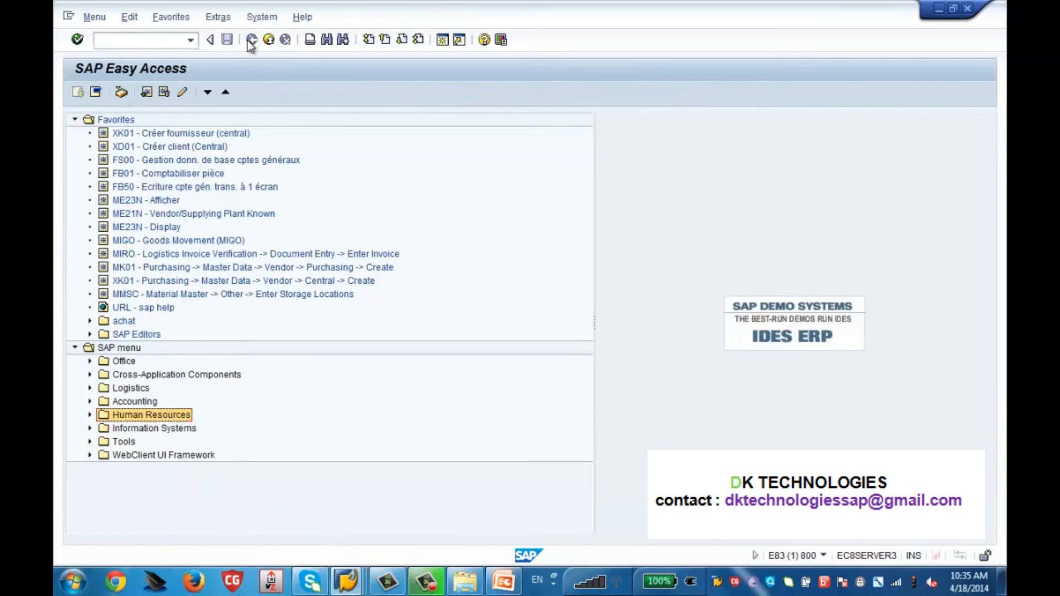
Open the SAP Reference IMG through transaction spro and start the features transaction from there with /nPE03
left_click(142, 44)
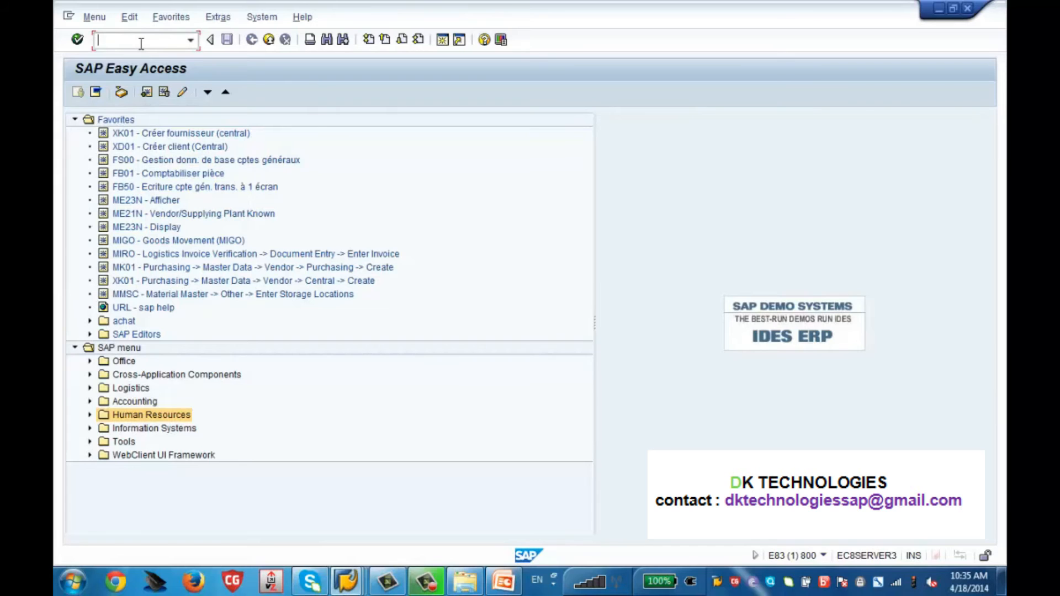
type("spro")
key("Return")
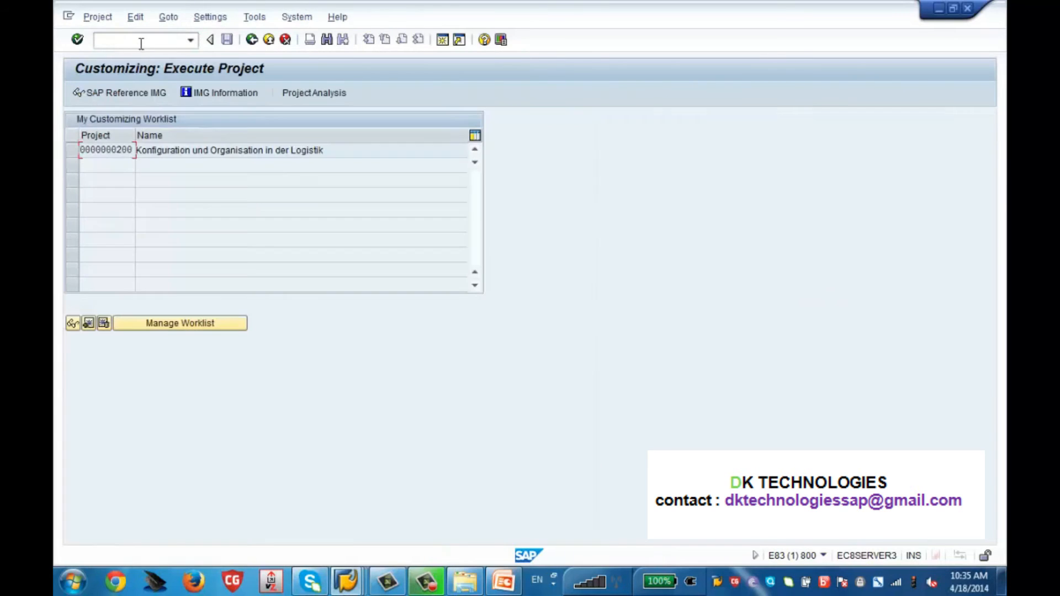
left_click(142, 93)
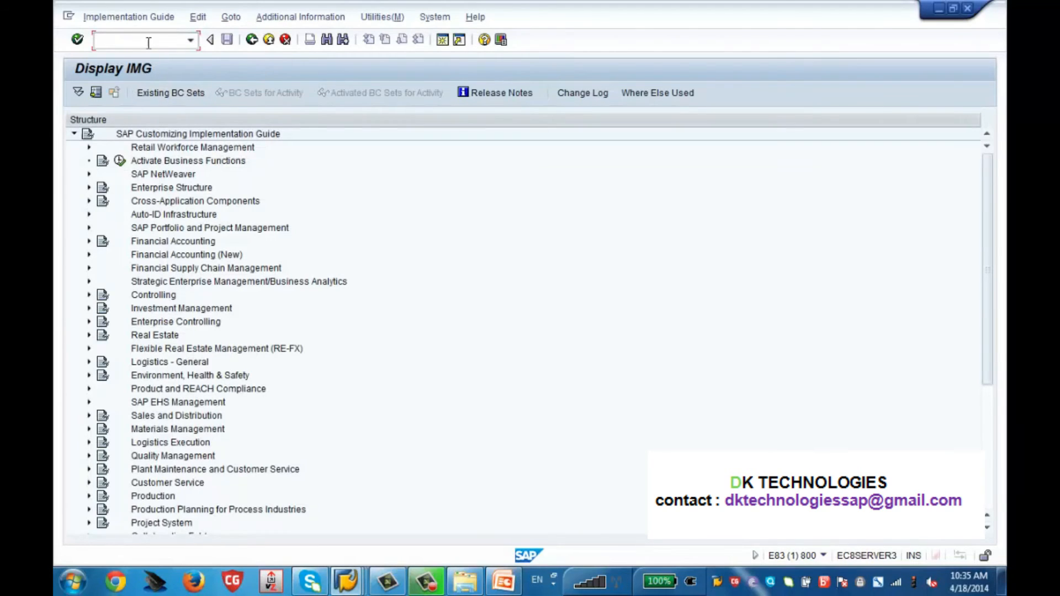
type("/nPE03")
key("Return")
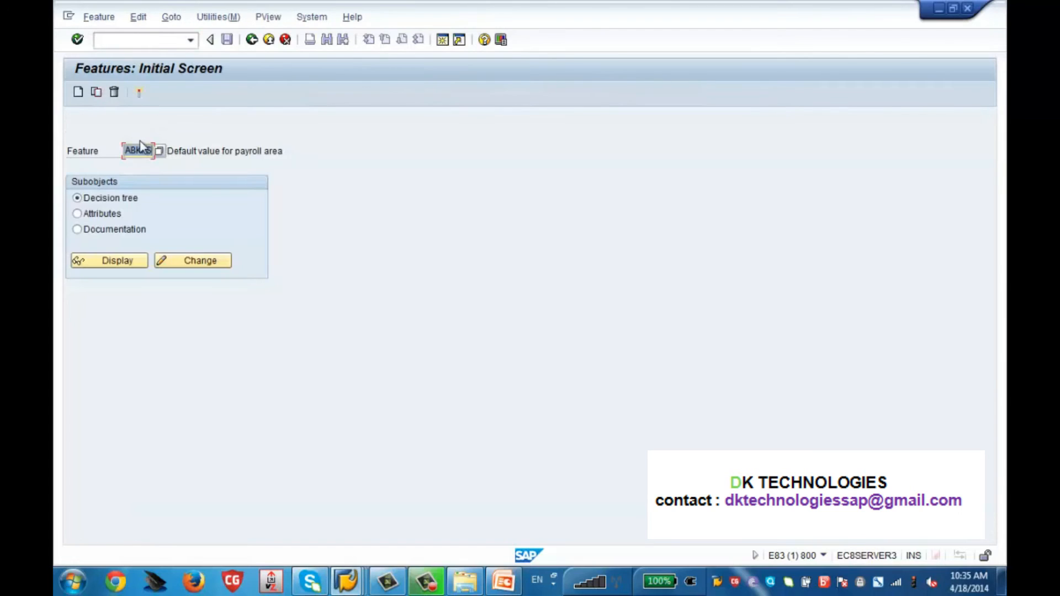
Replace the feature name with ABKRS and open its decision tree for changes
key("BackSpace")
key("Return")
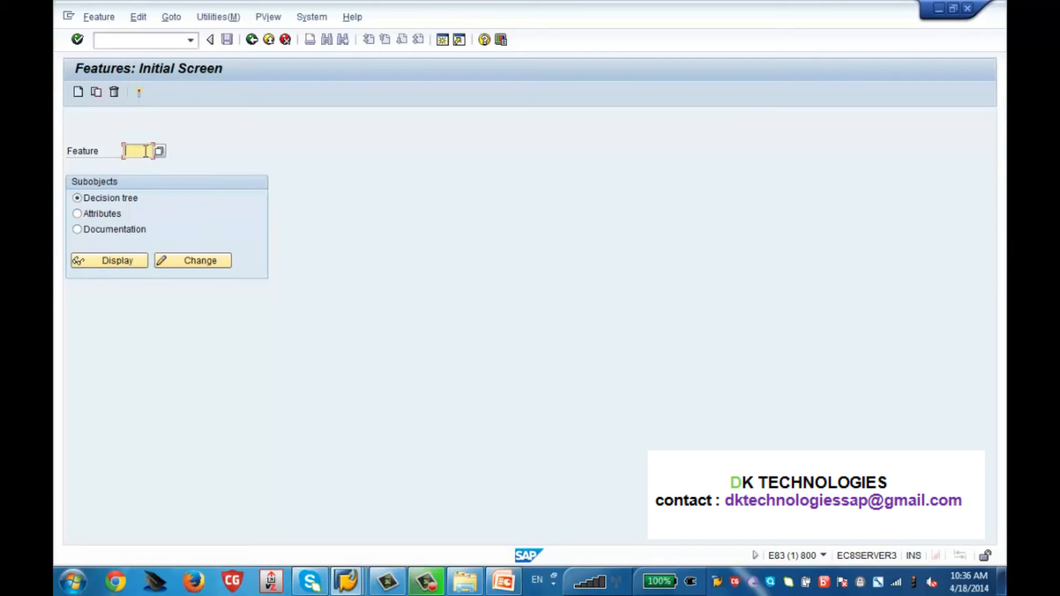
type("ABKRS")
key("Return")
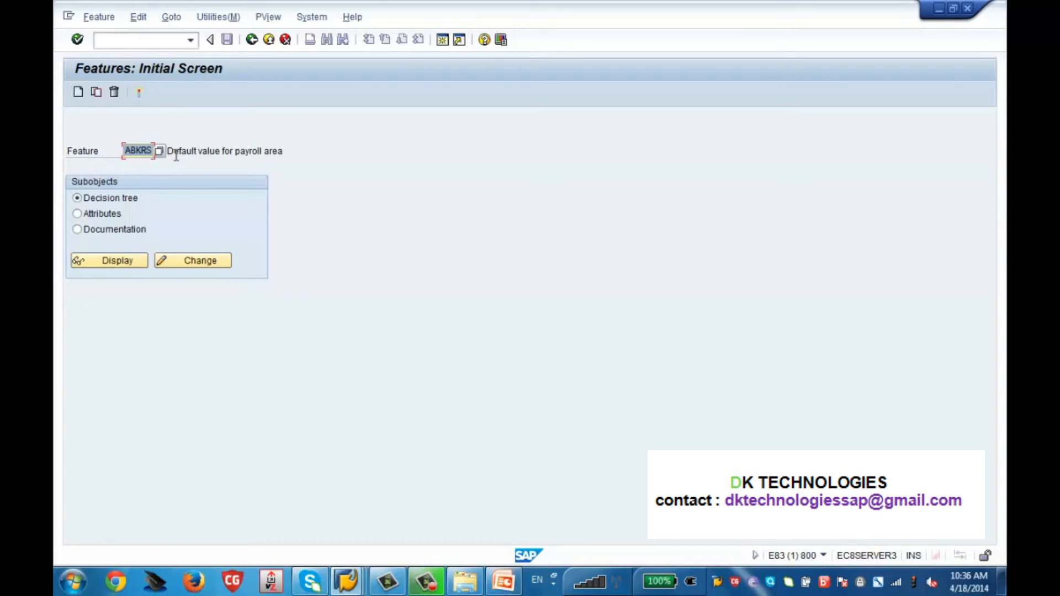
left_click(203, 259)
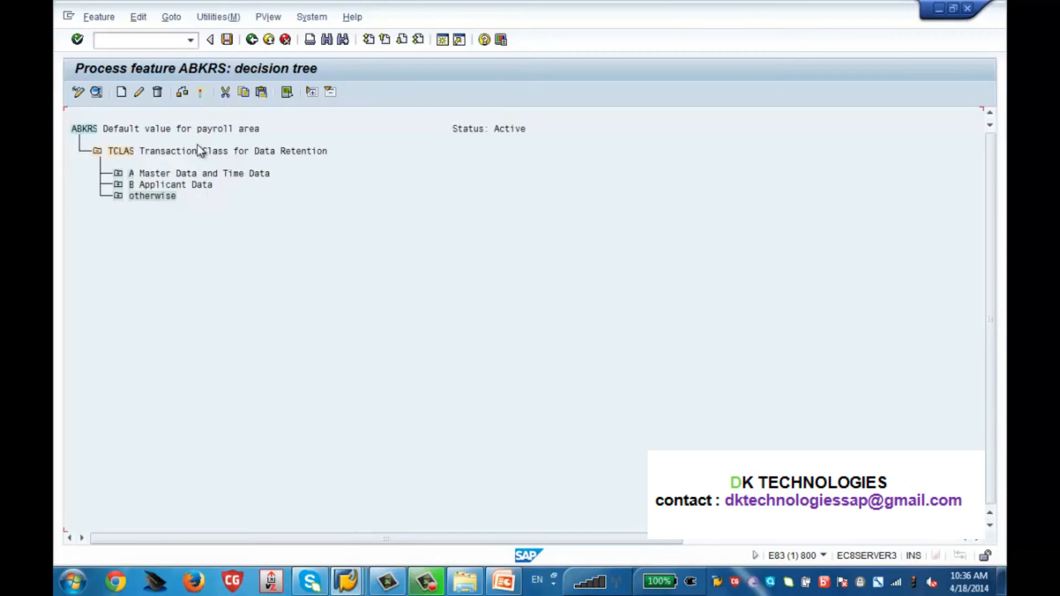
Expand Master Data and Time Data, MOLGA Country Grouping and 10 USA in the decision tree, and examine the USA return value
left_click(118, 175)
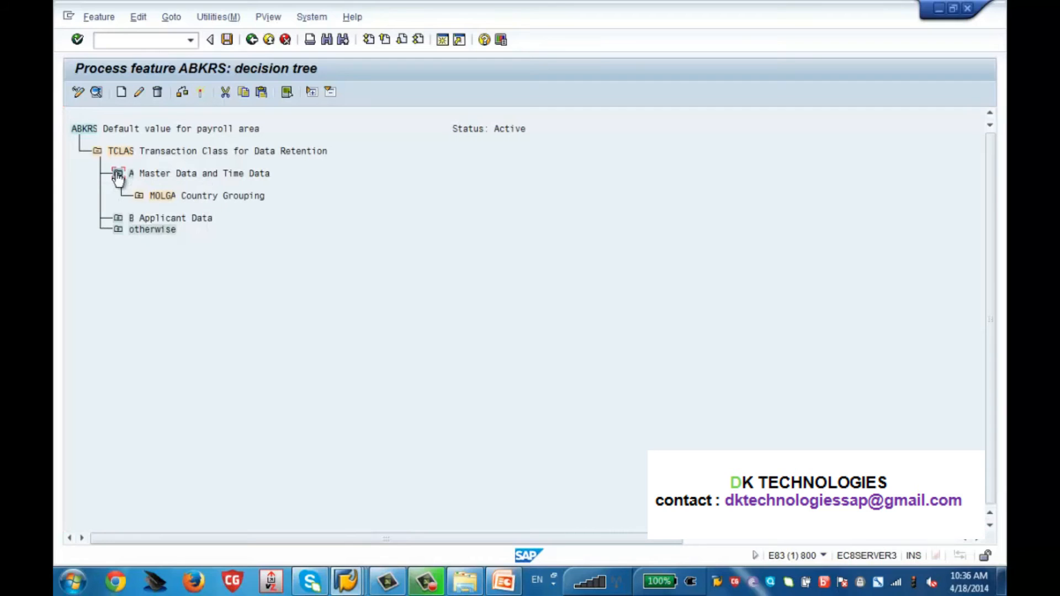
left_click(139, 196)
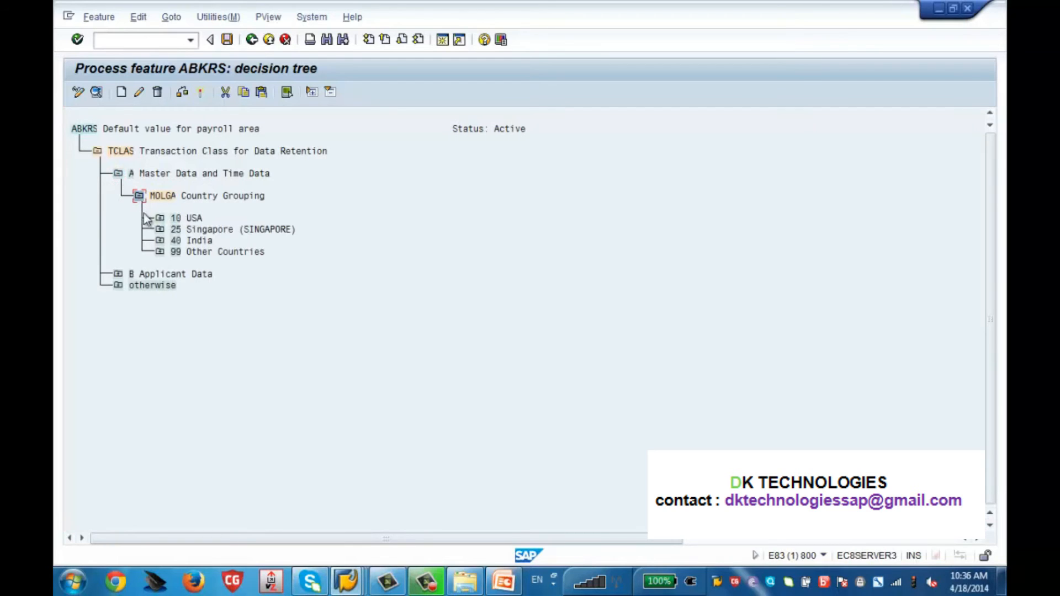
left_click(160, 219)
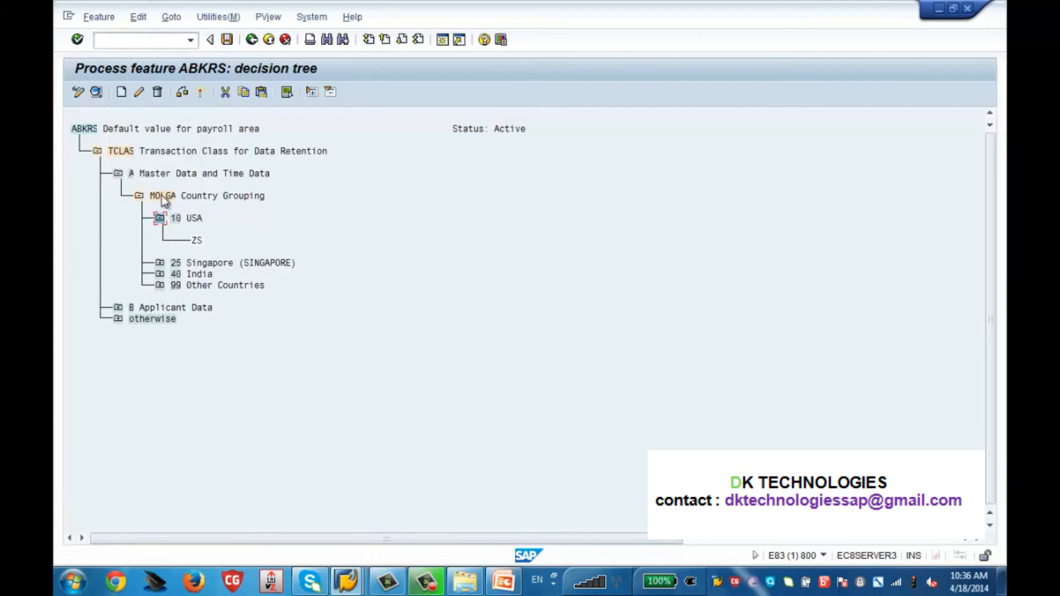
left_click(180, 223)
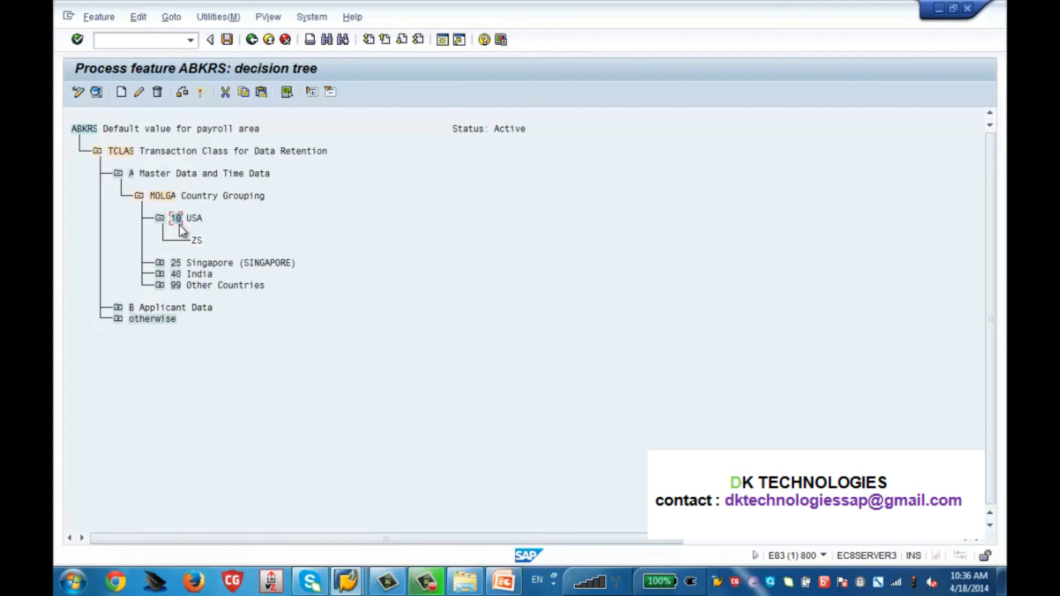
left_click(201, 243)
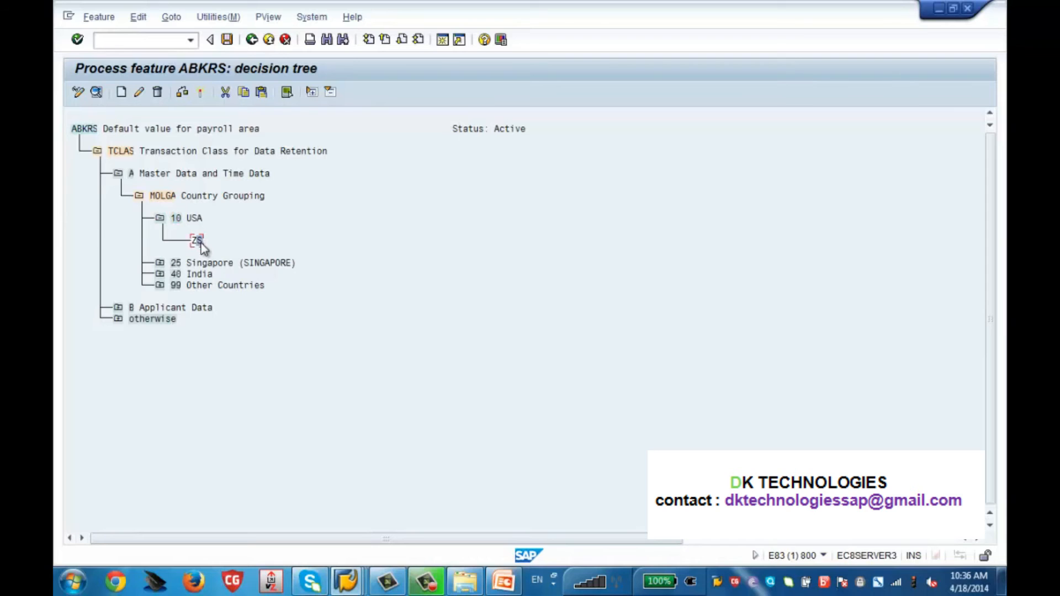
Delete the 10 USA node with its subtree from the MOLGA Country Grouping branch
left_click(177, 220)
left_click(157, 93)
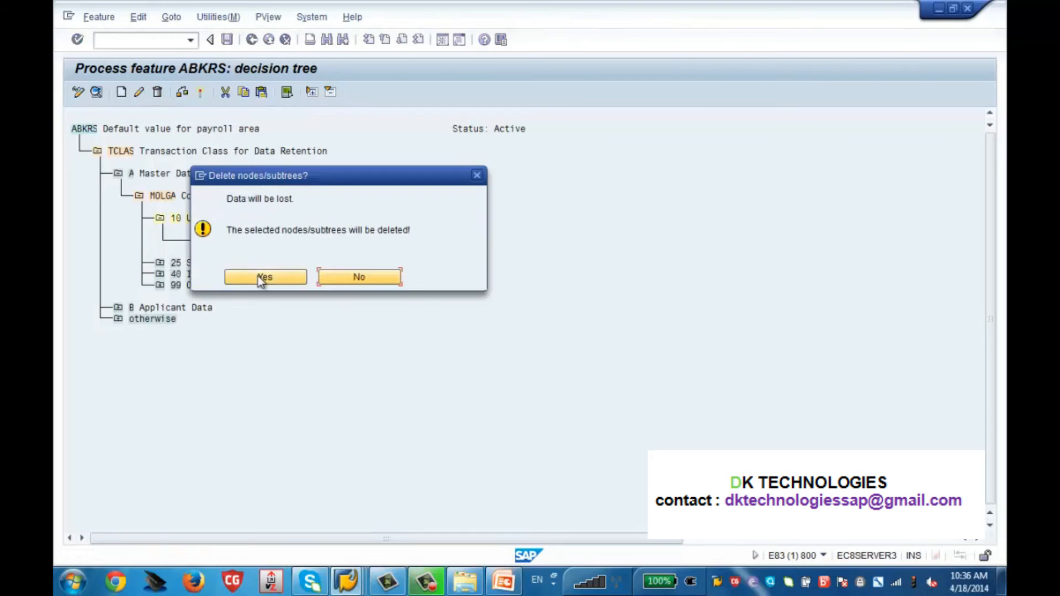
left_click(262, 279)
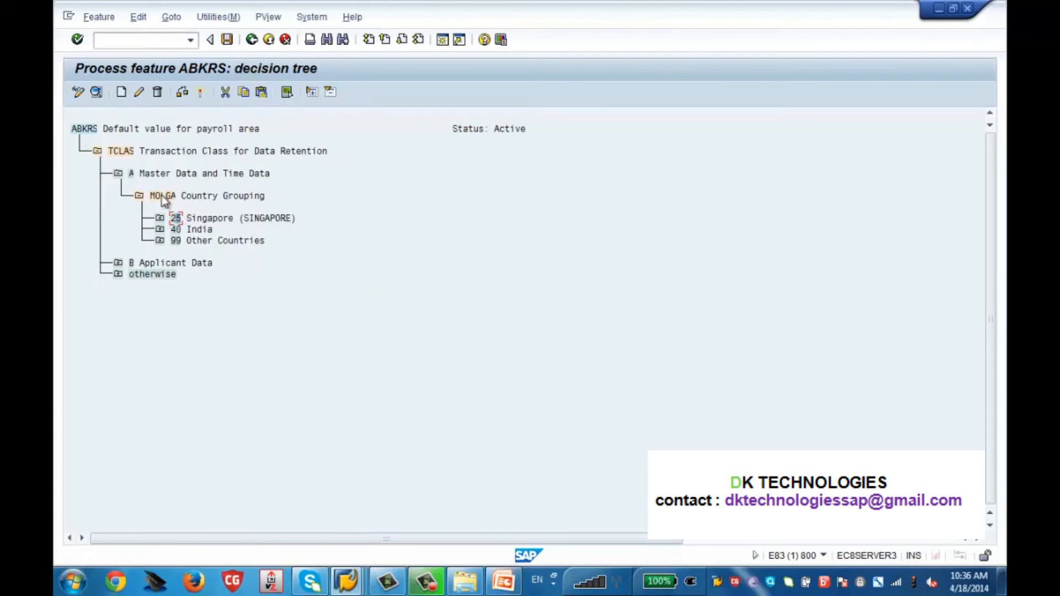
Collapse and re-expand the Master Data and MOLGA branches, then view the structure behind the transaction class field and return to the tree
left_click(138, 197)
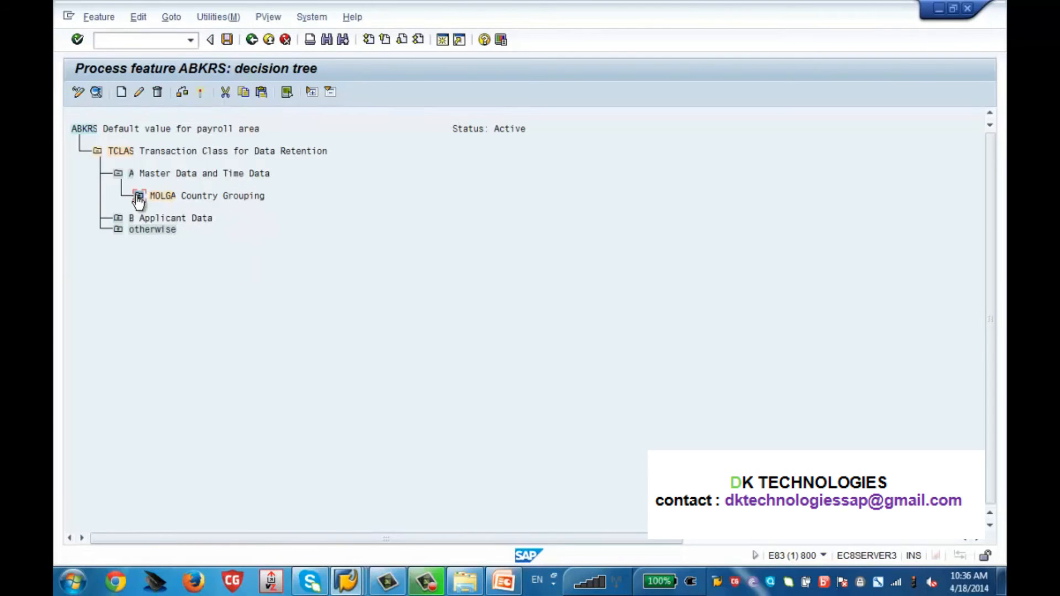
left_click(117, 175)
left_click(117, 175)
left_click(140, 197)
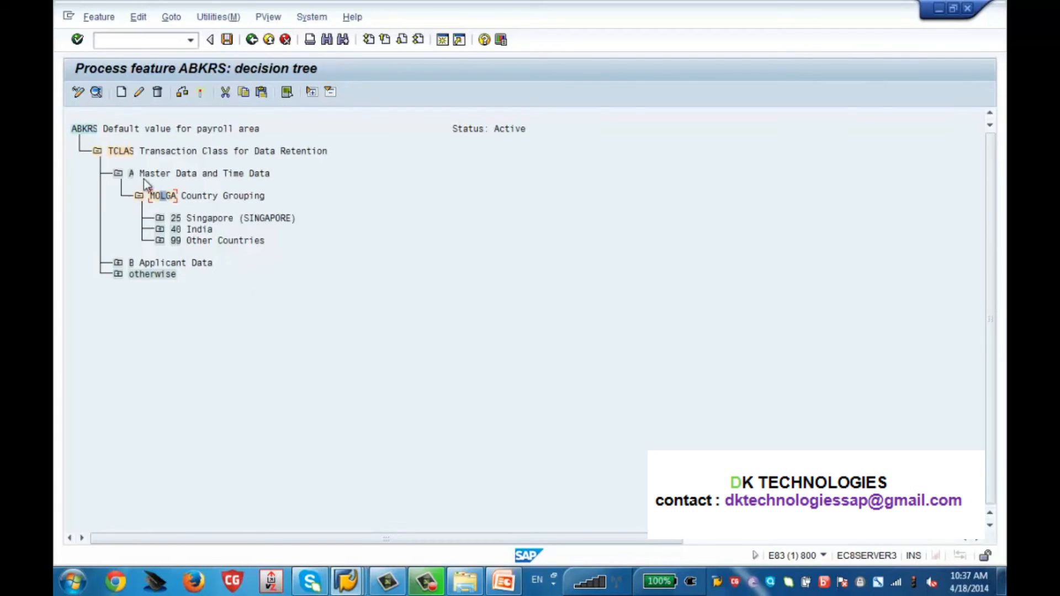
double_click(193, 154)
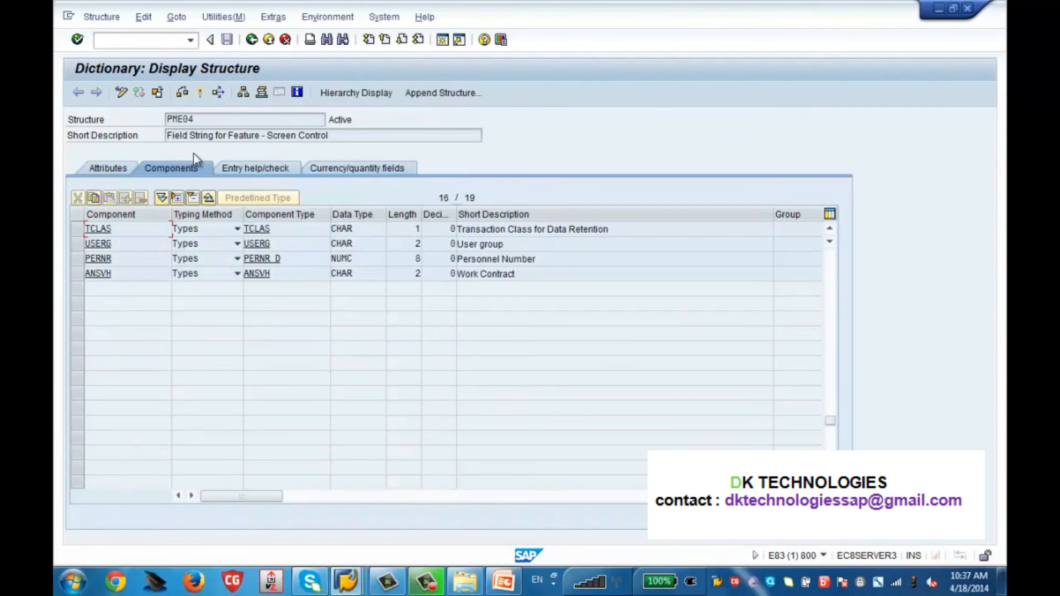
left_click(253, 40)
Create a node for country grouping 10 USA under MOLGA Country Grouping
left_click(168, 195)
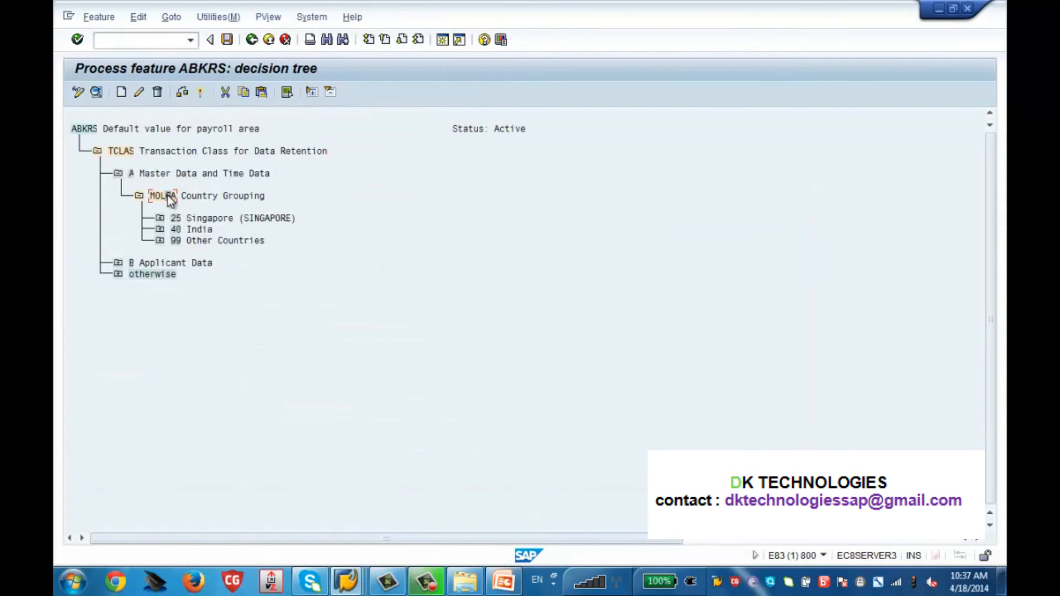
left_click(122, 91)
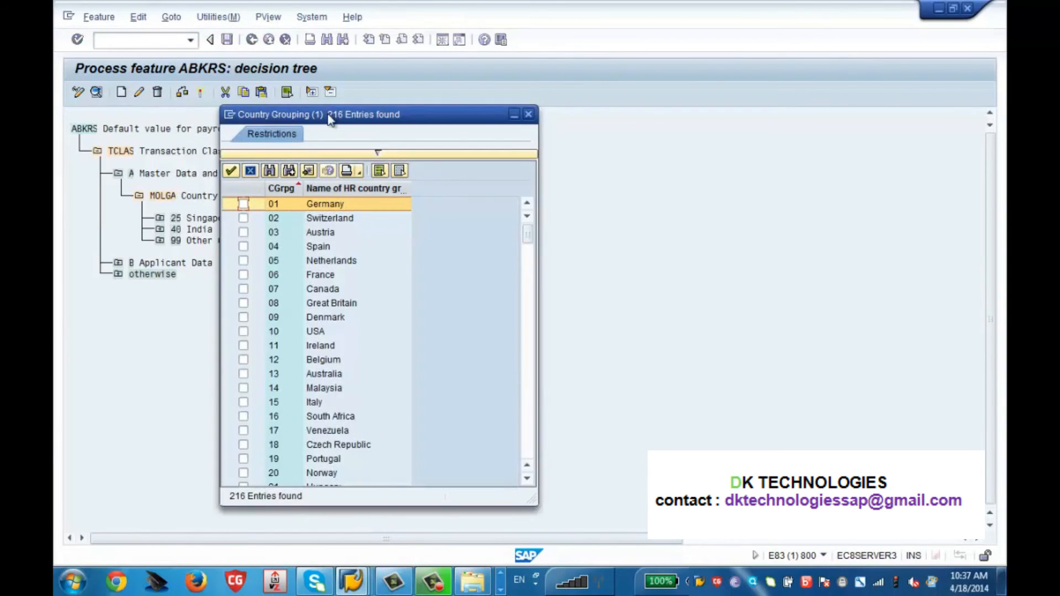
left_click_drag(344, 115, 491, 10)
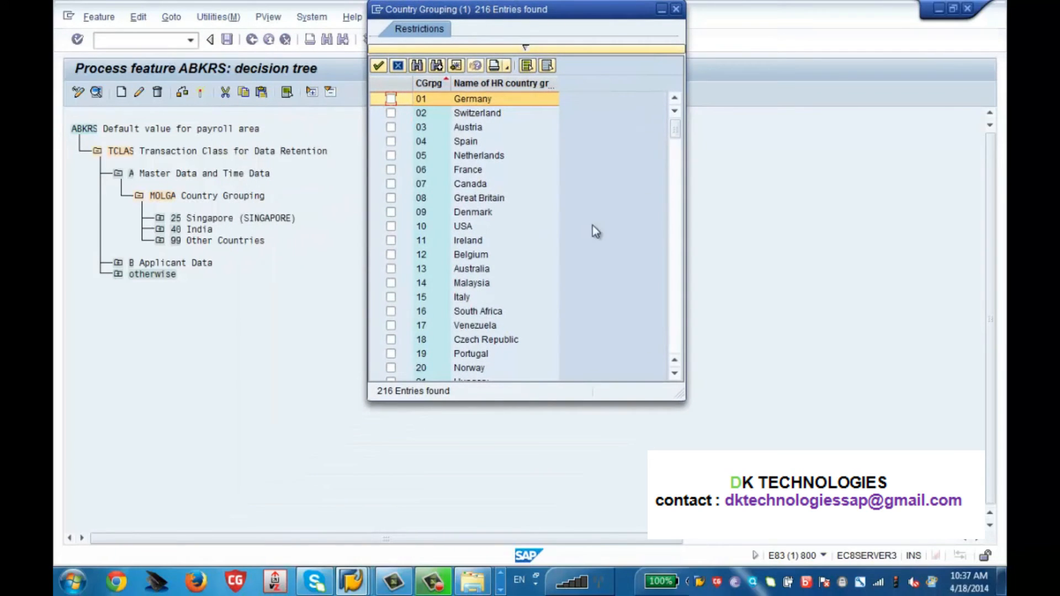
left_click(391, 226)
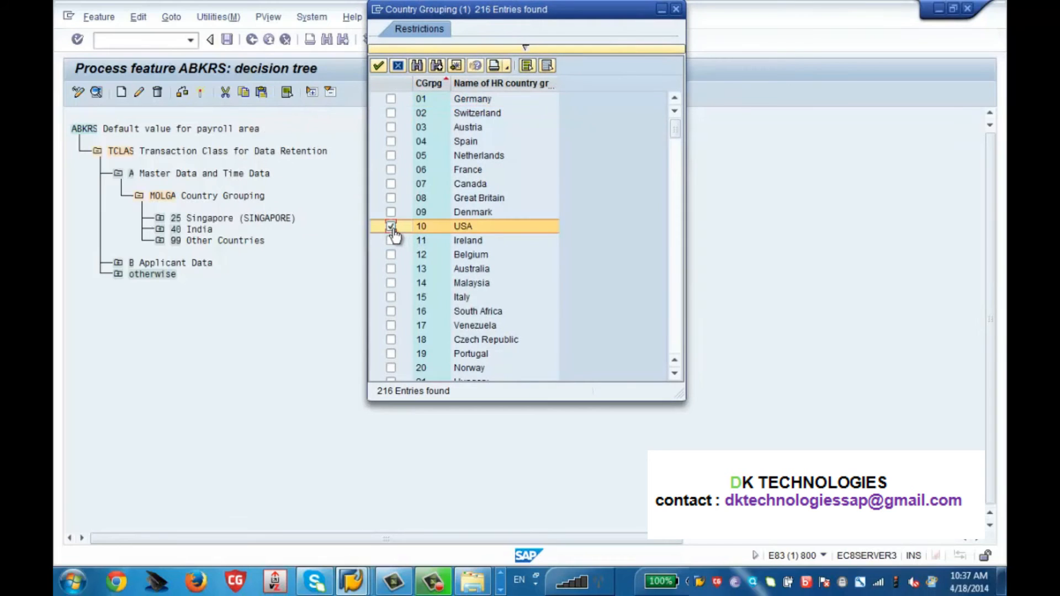
left_click(378, 65)
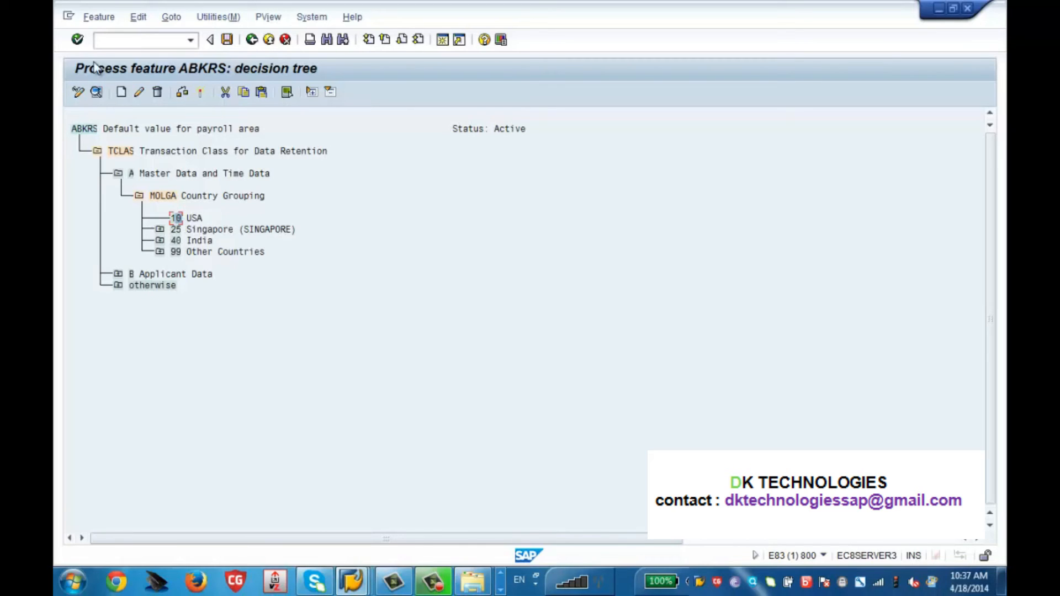
Add a return value node under 10 USA with the payroll area value ZM
left_click(121, 93)
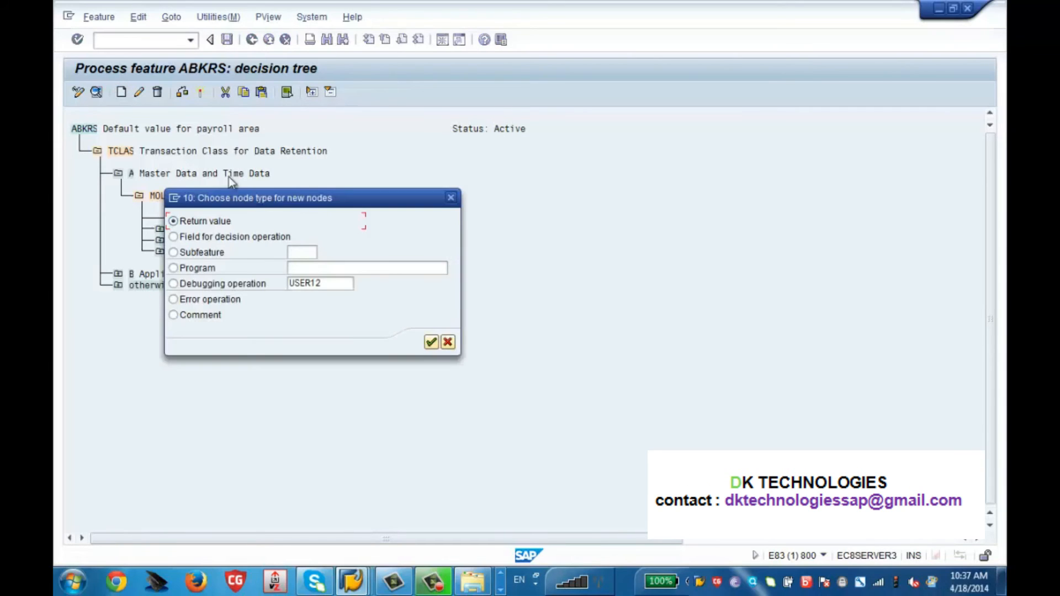
left_click_drag(256, 199, 518, 141)
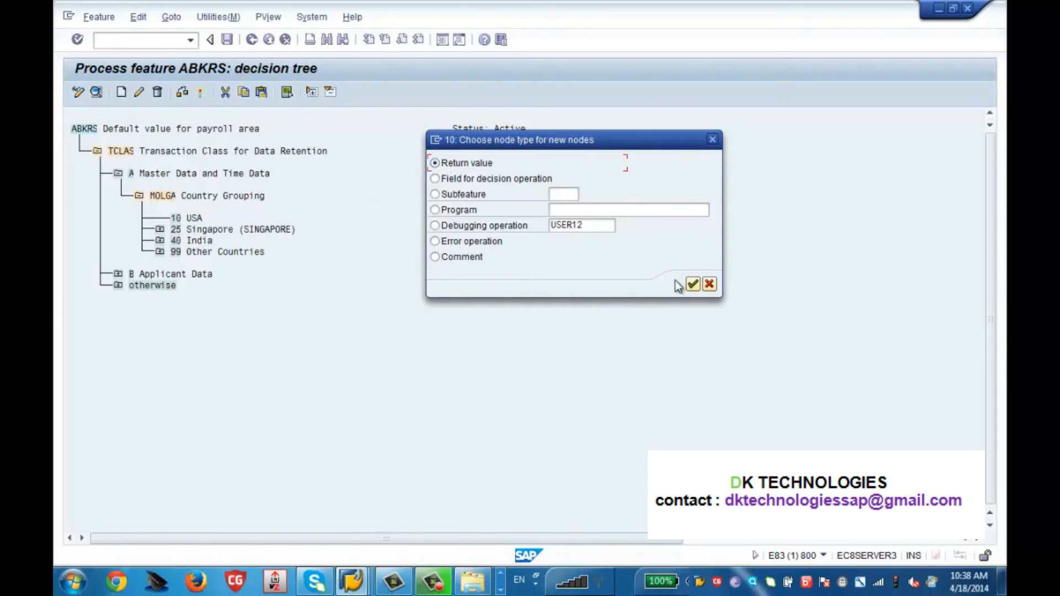
left_click(693, 285)
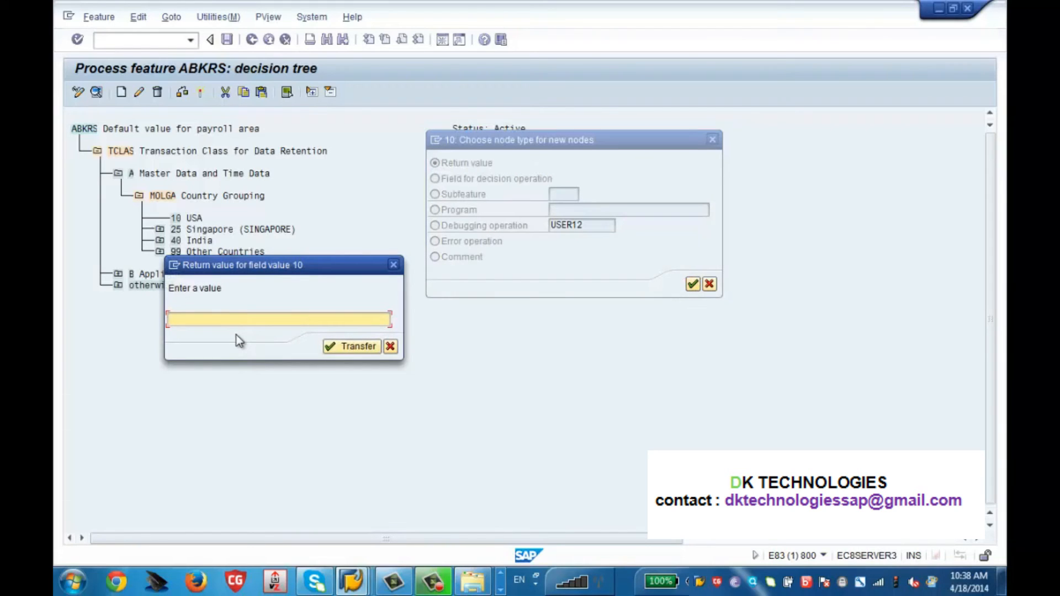
type("ZM")
left_click(369, 347)
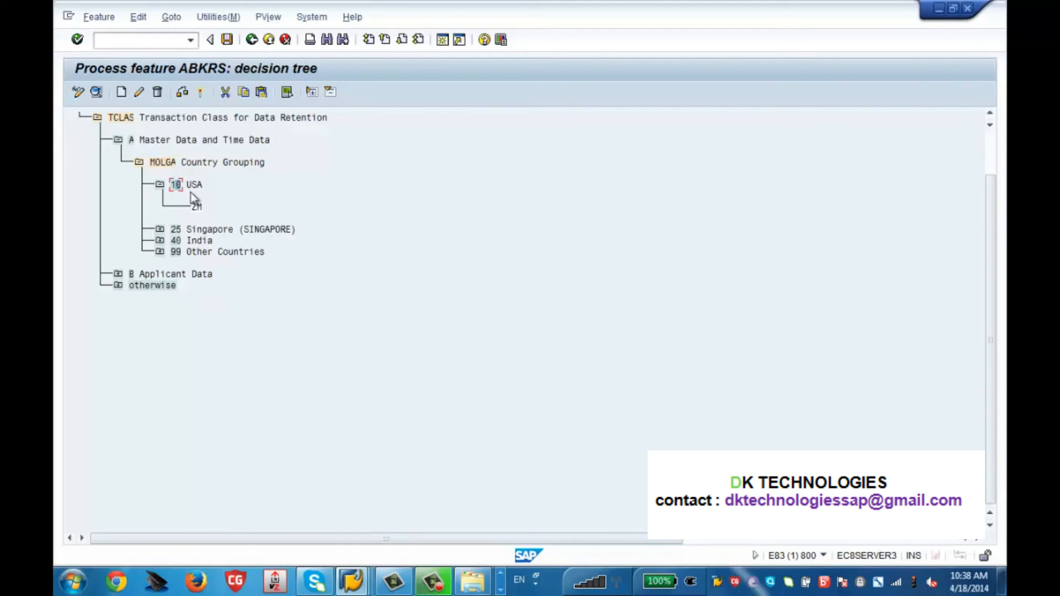
Delete the newly created 10 USA node together with its ZM return value
left_click(157, 92)
left_click(265, 278)
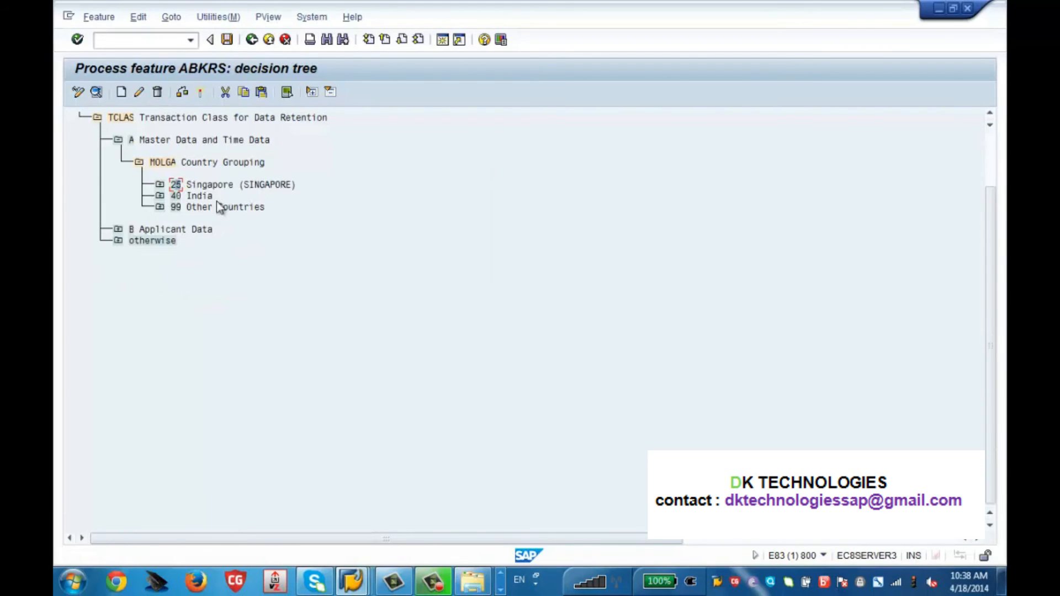
Create the country grouping node 10 USA again under MOLGA Country Grouping
left_click(121, 92)
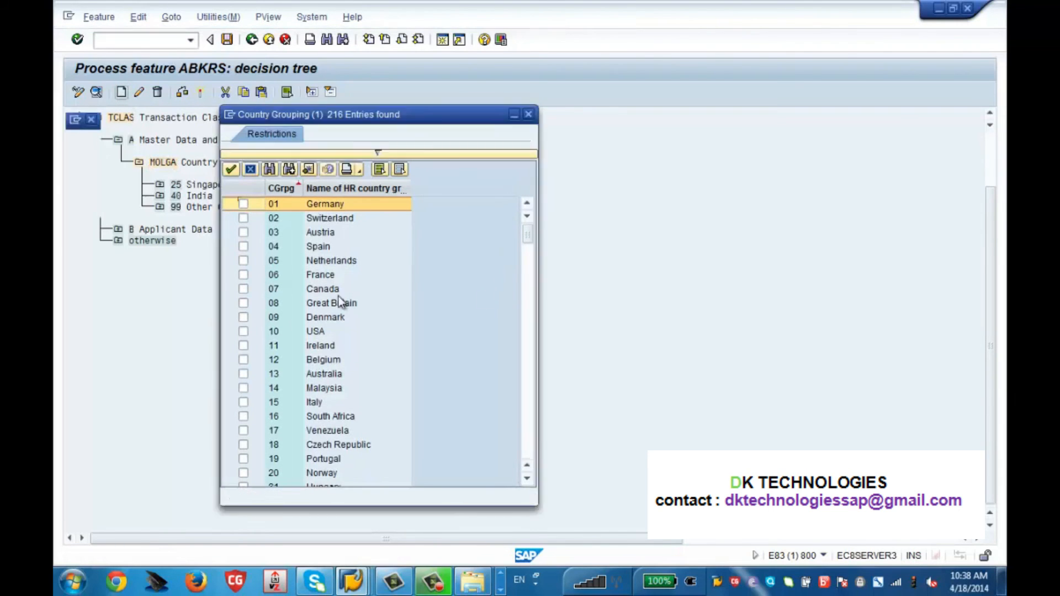
left_click(243, 331)
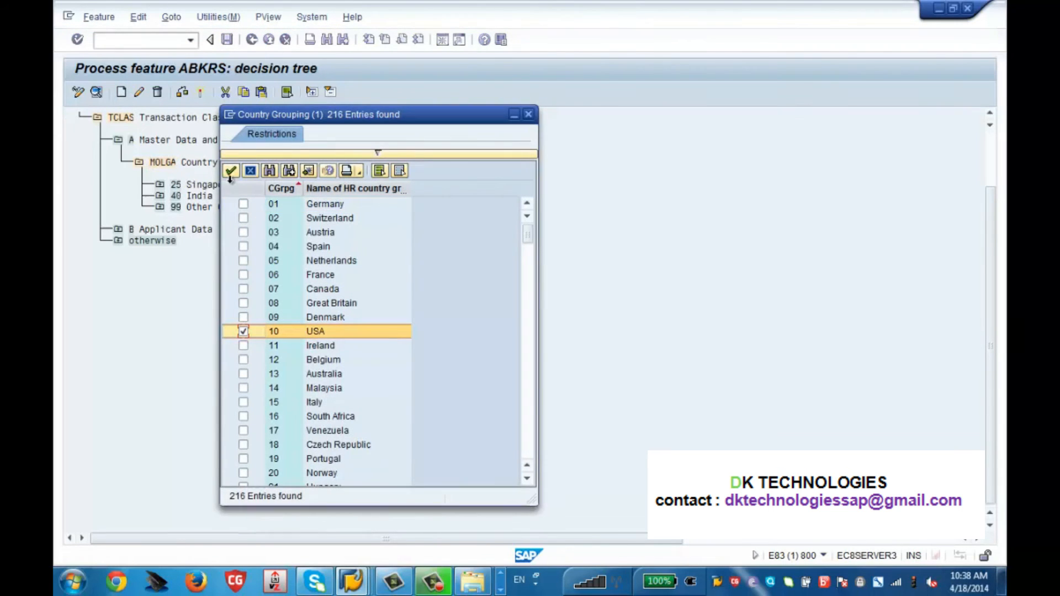
left_click(230, 171)
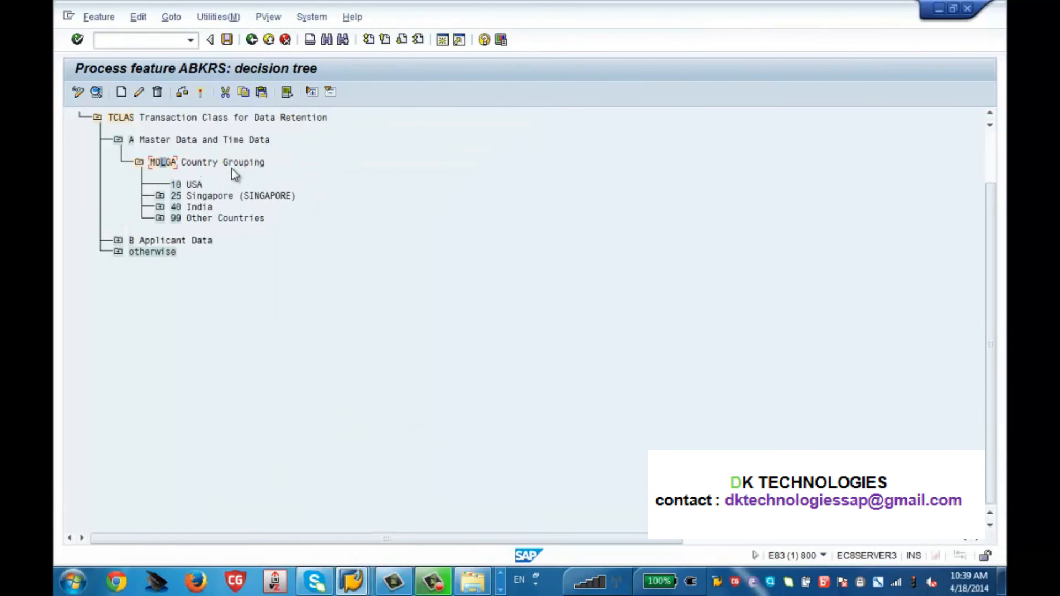
Add the field BUKRS Company Code as a decision operation under the 10 USA node
left_click(179, 186)
left_click(121, 92)
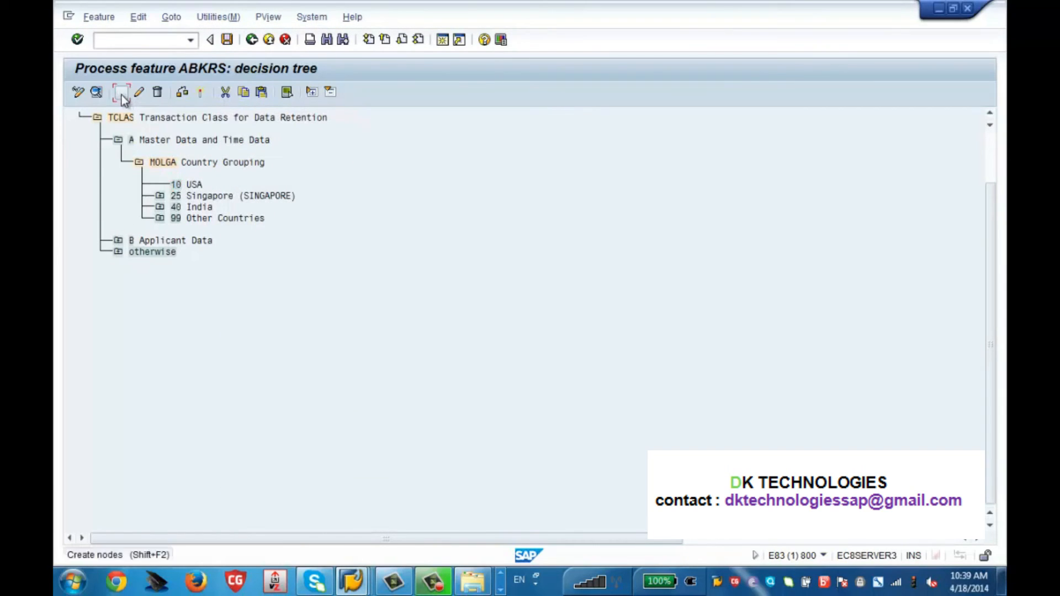
left_click_drag(296, 197, 488, 168)
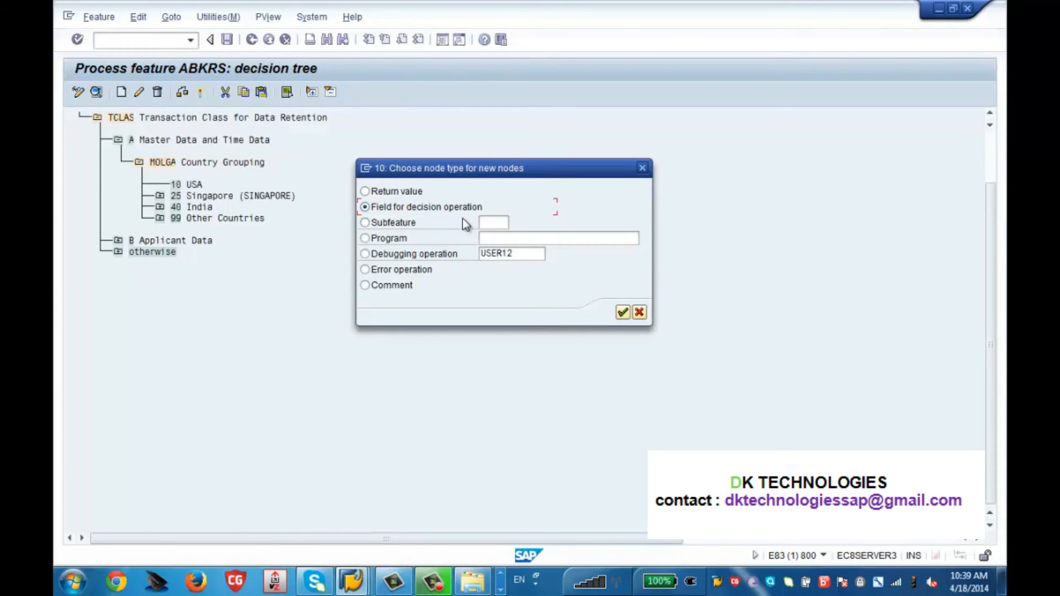
left_click(623, 314)
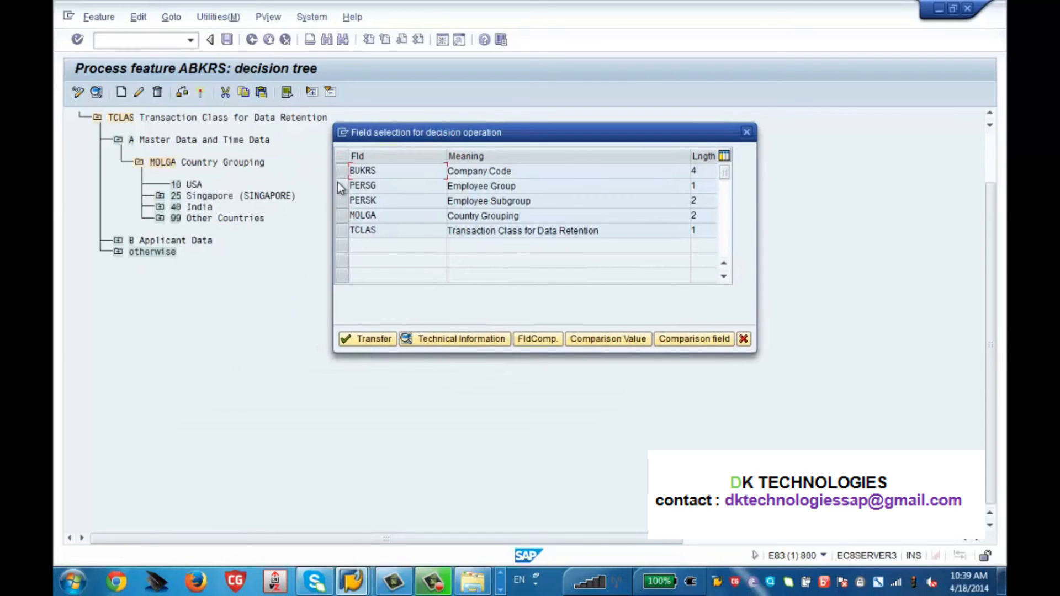
left_click(343, 172)
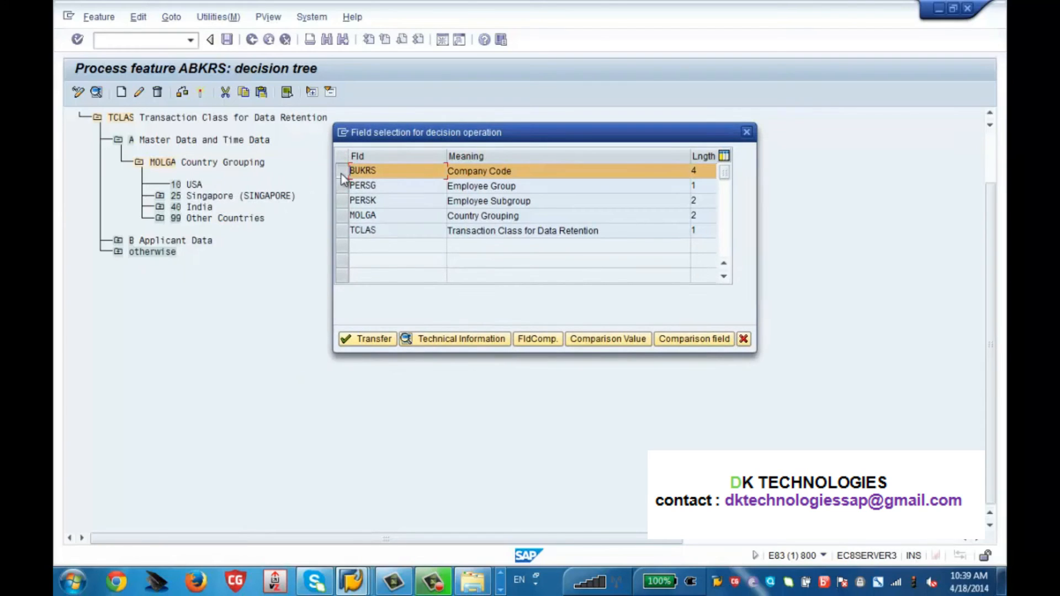
left_click(362, 338)
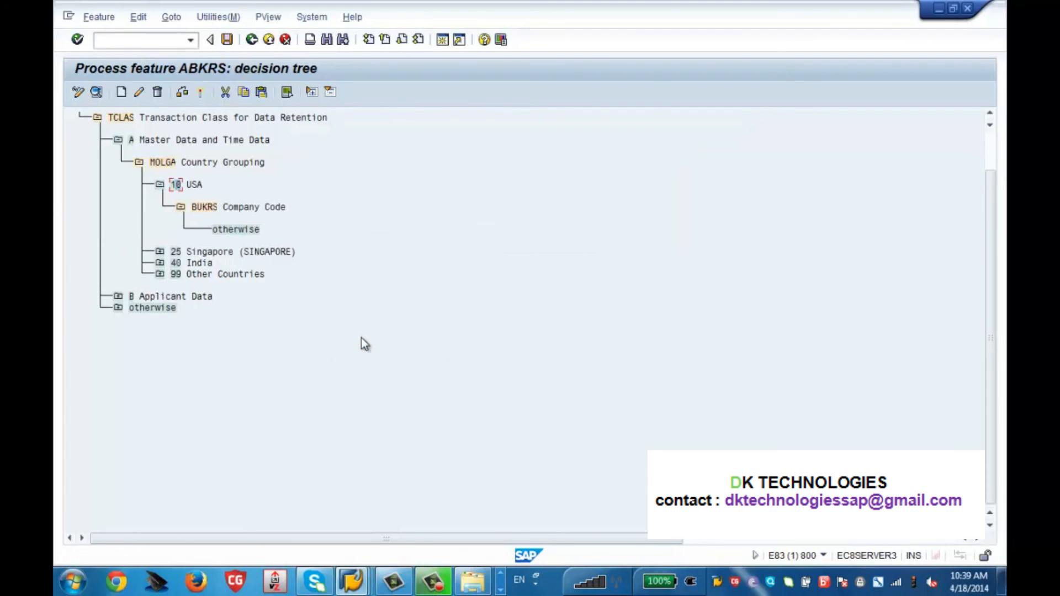
Check the company codes available for the BUKRS node, and delete that node from under 10 USA
left_click(206, 210)
left_click(123, 93)
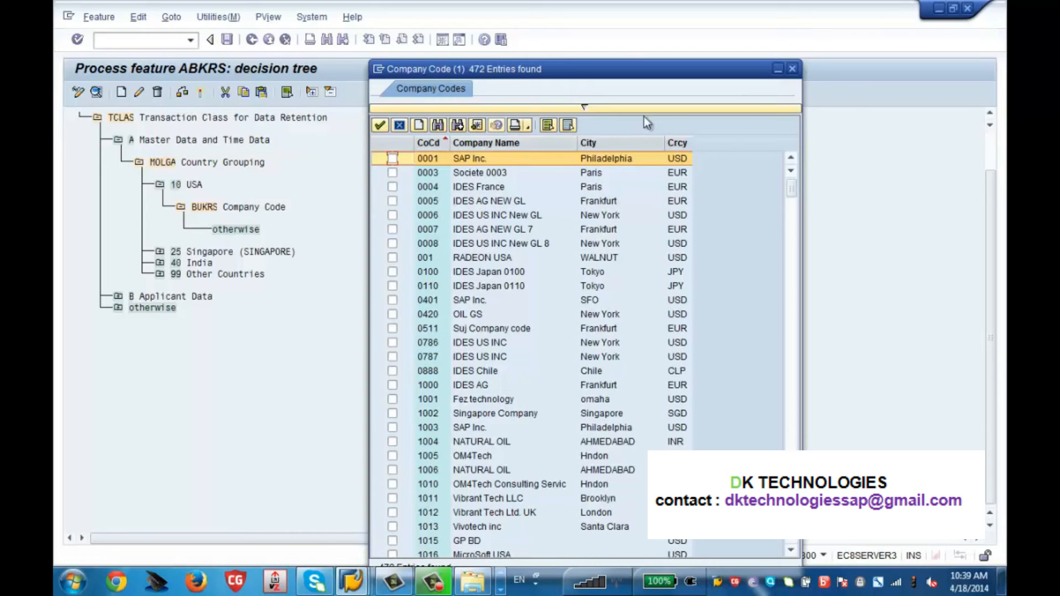
left_click(792, 69)
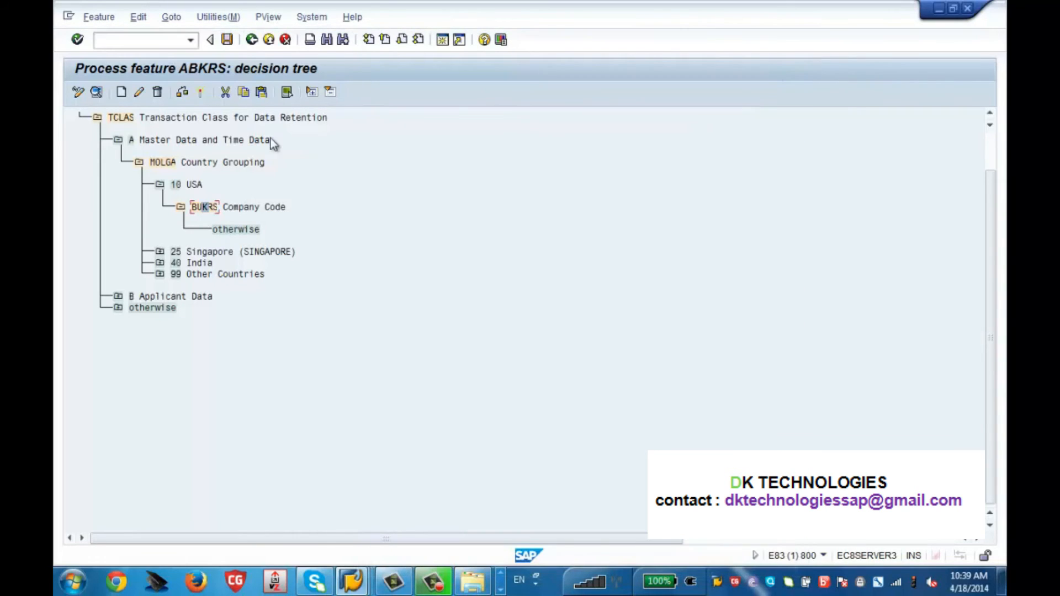
left_click(157, 92)
left_click(259, 278)
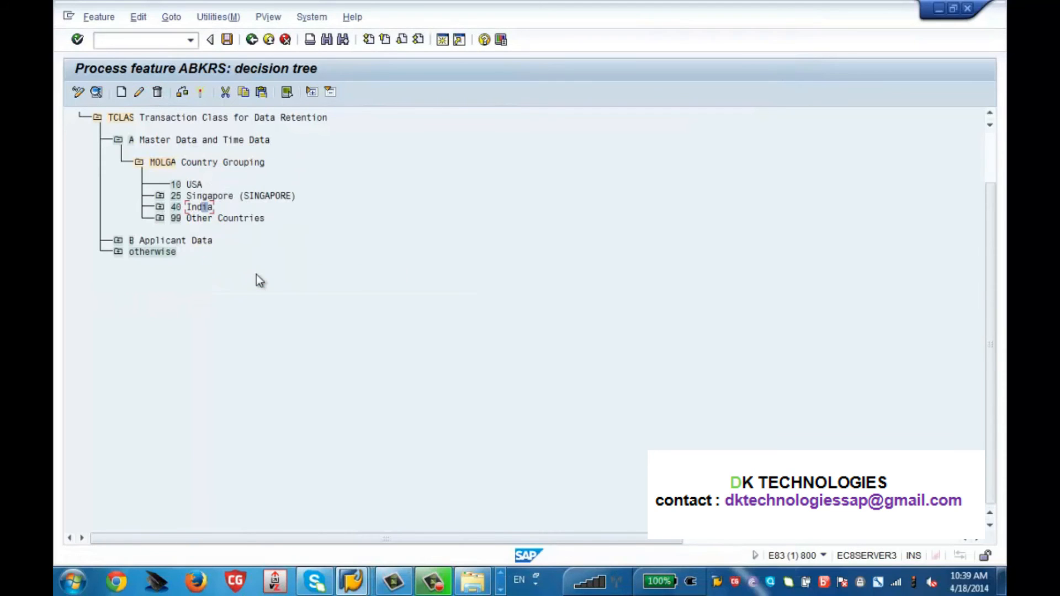
Add a return value node with the payroll area ZM under the 10 USA node
left_click(174, 184)
left_click(124, 96)
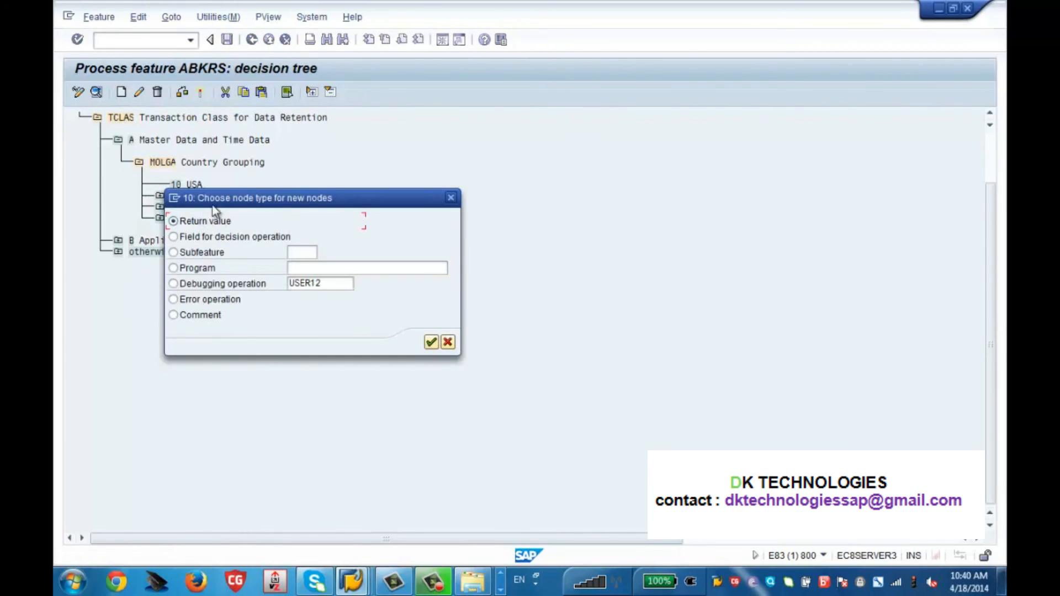
left_click_drag(246, 207, 484, 174)
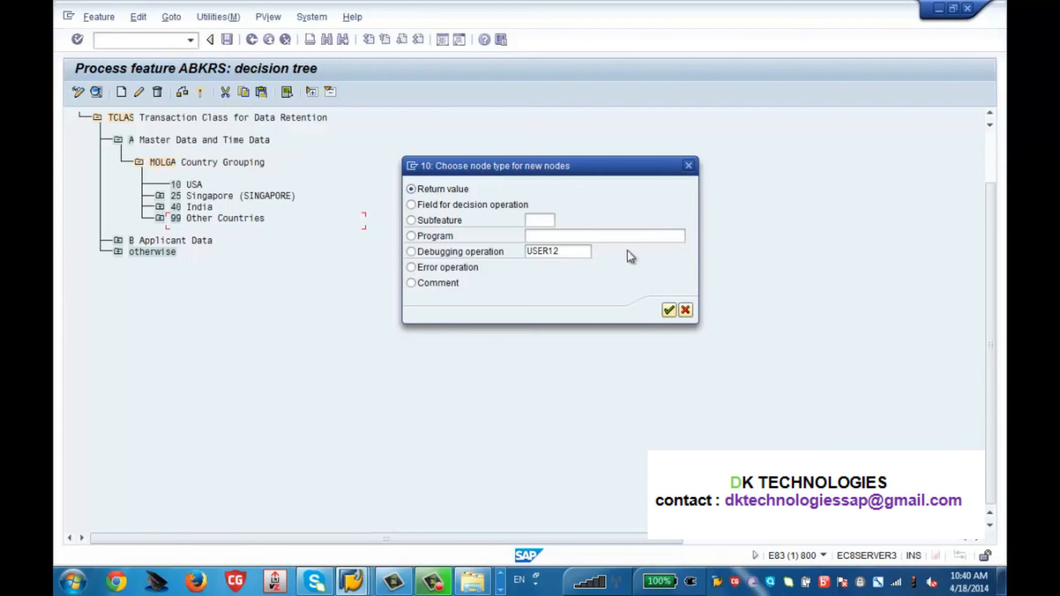
left_click(669, 310)
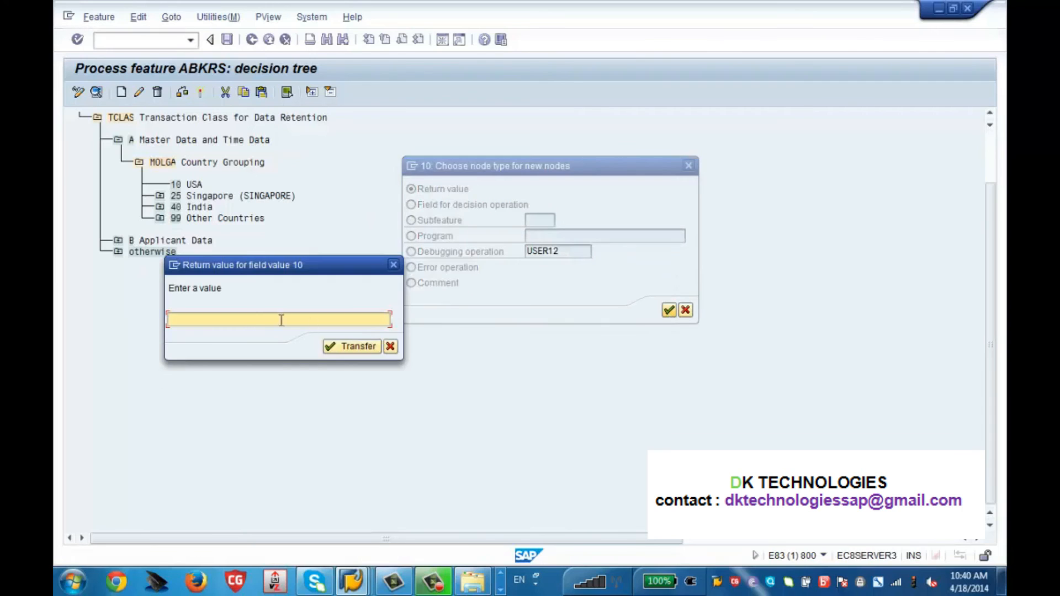
type("ZMhfhf")
key("BackSpace")
key("BackSpace")
key("BackSpace")
key("BackSpace")
left_click(335, 350)
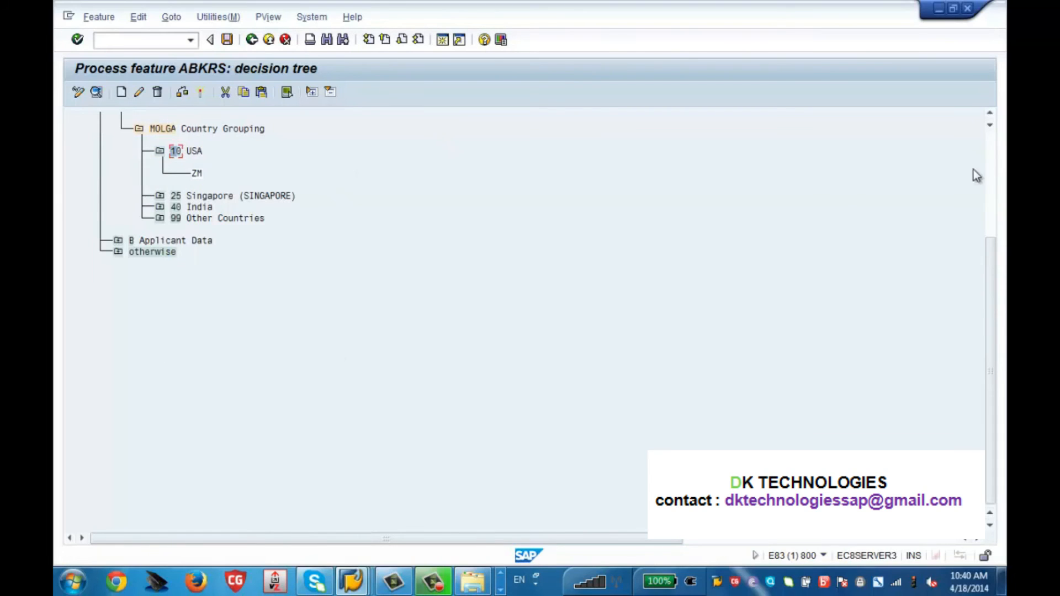
Save the ABKRS decision tree and activate the feature, accepting the proposed SAP HCM Training customizing request
left_click(991, 169)
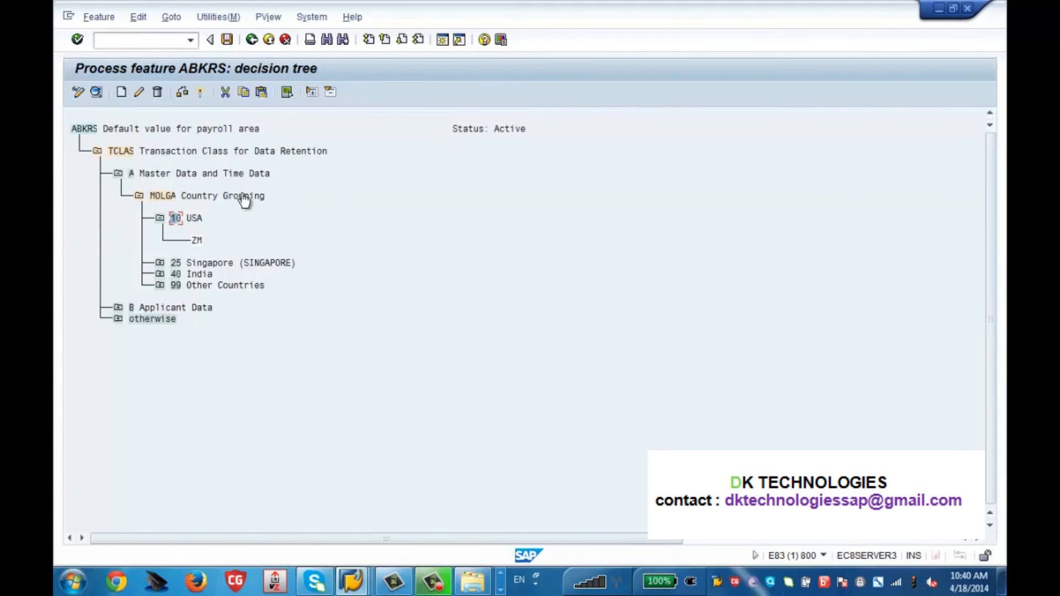
left_click(198, 242)
left_click(227, 42)
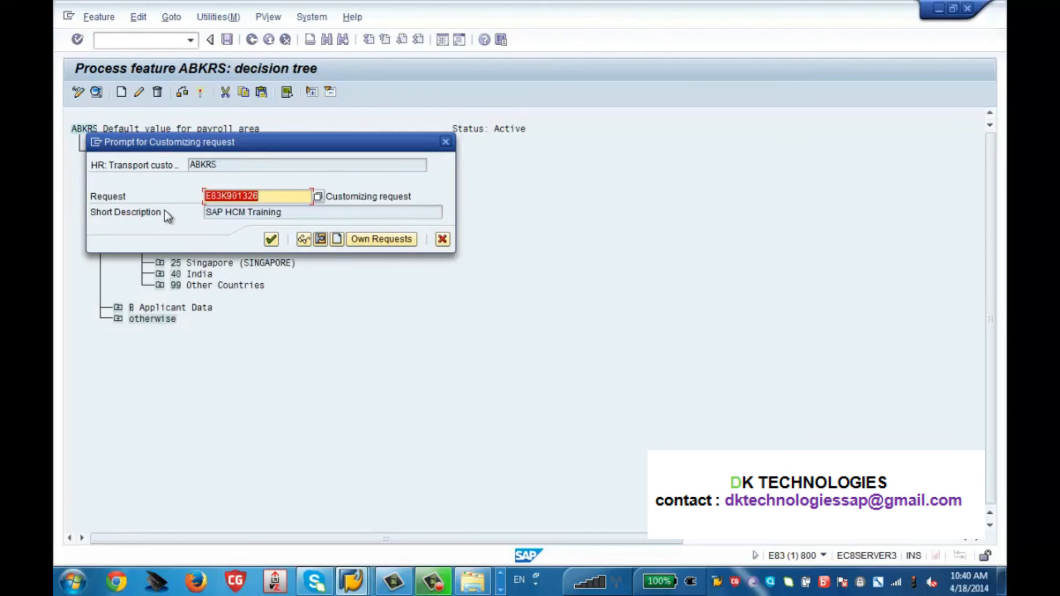
left_click(272, 239)
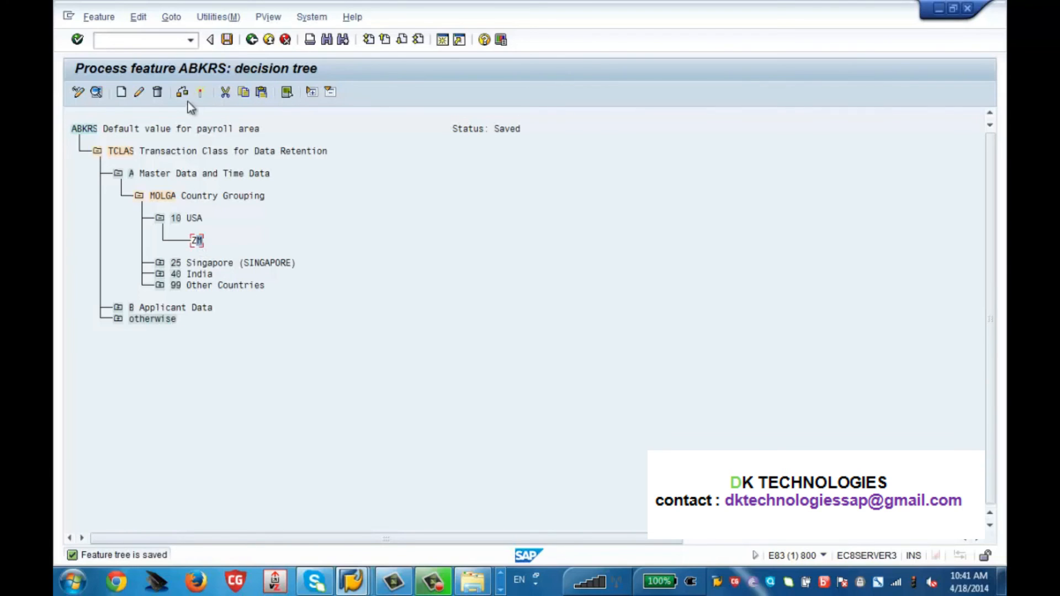
left_click(201, 93)
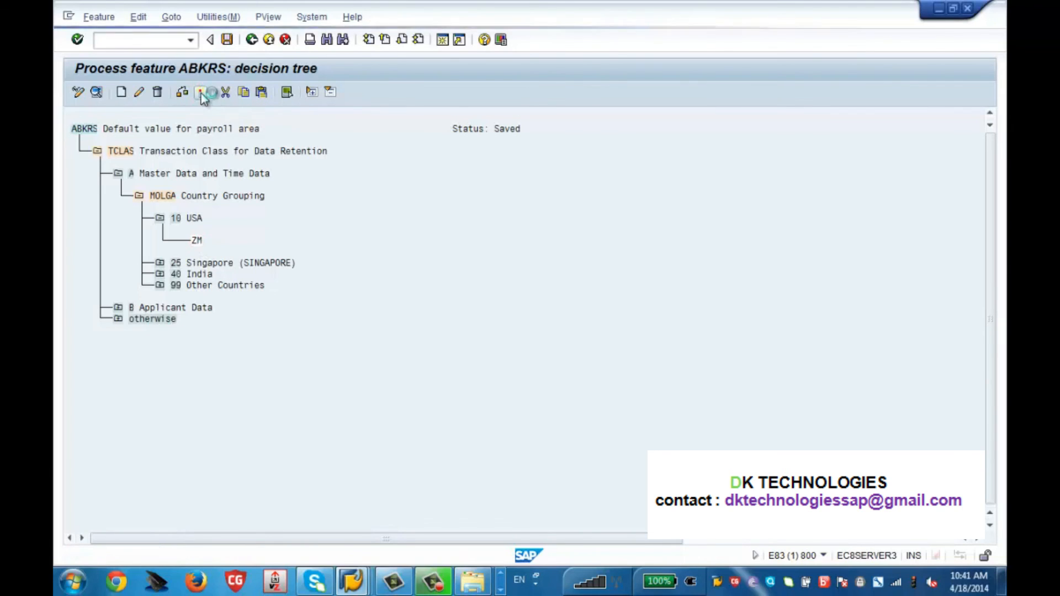
left_click(271, 241)
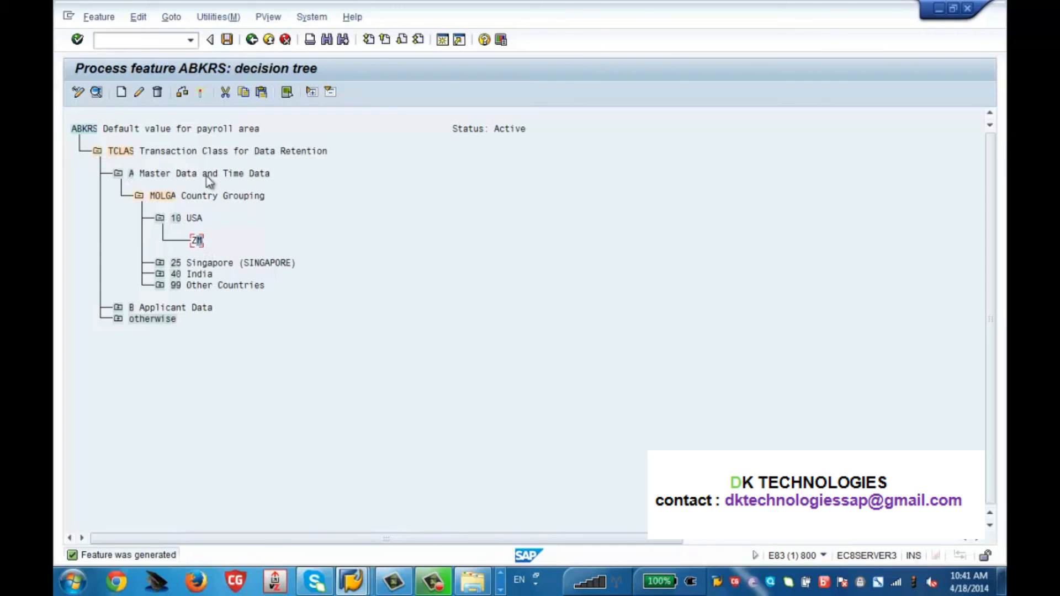
Leave the feature maintenance and open Personnel Actions with transaction PA40
left_click(251, 43)
left_click(251, 41)
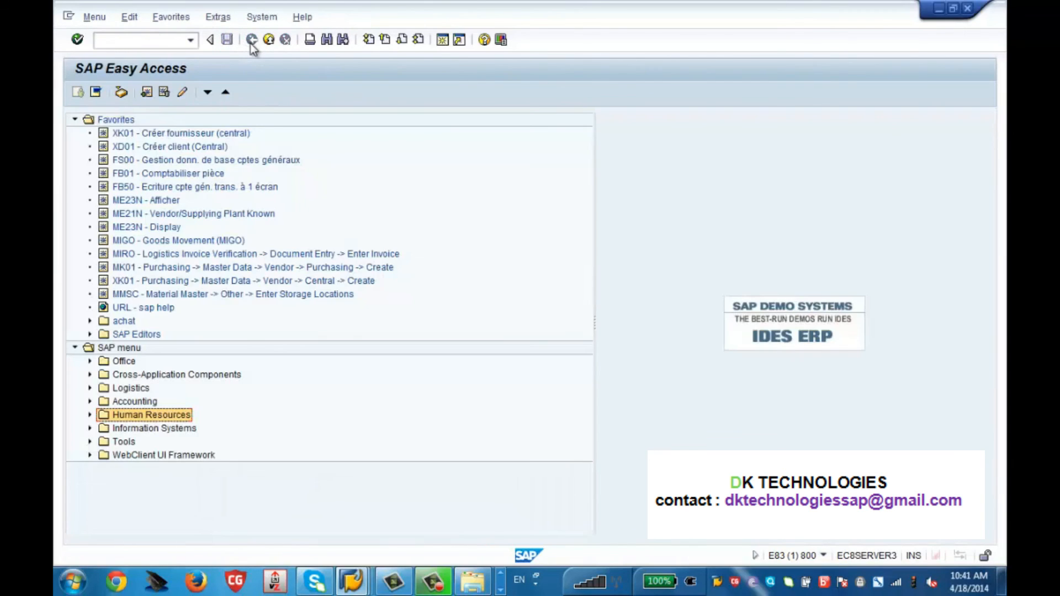
left_click(151, 39)
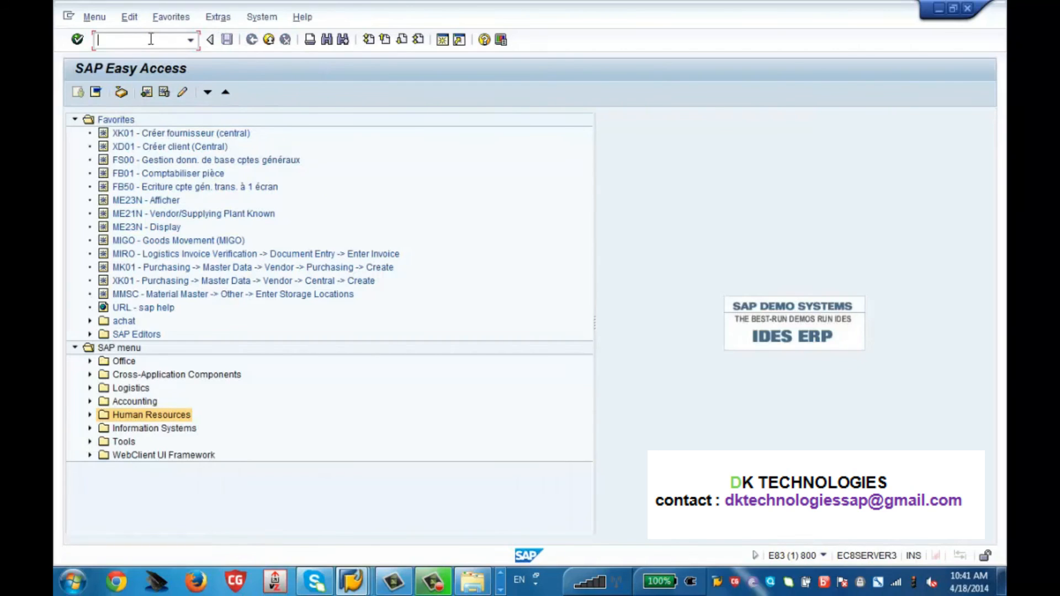
type("pa40")
key("BackSpace")
key("BackSpace")
key("BackSpace")
key("BackSpace")
type("P")
type("A40")
key("Return")
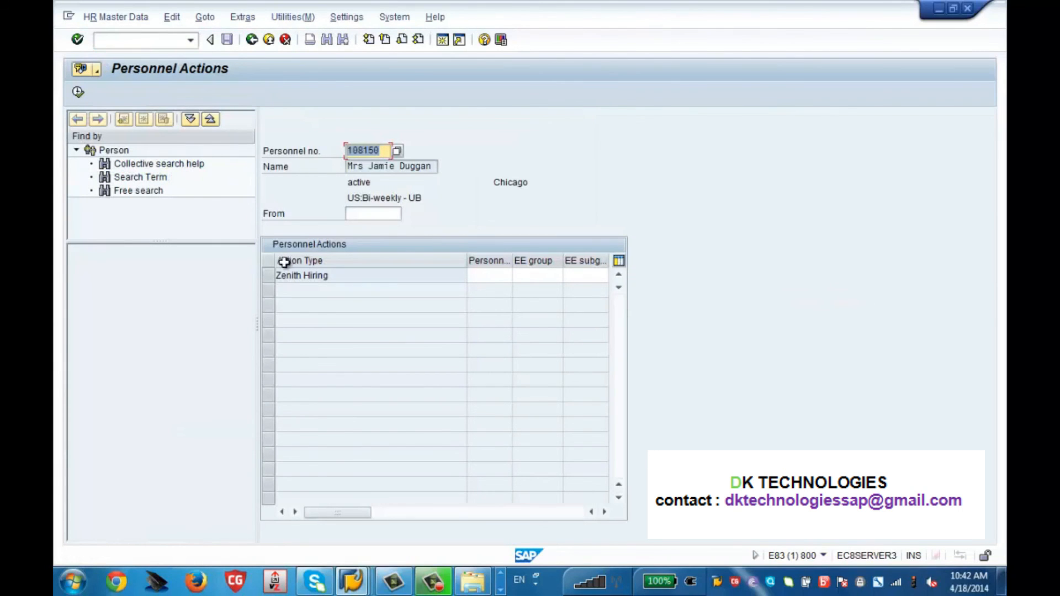
Clear the personnel number and execute the Zenith Hiring action
left_click(271, 277)
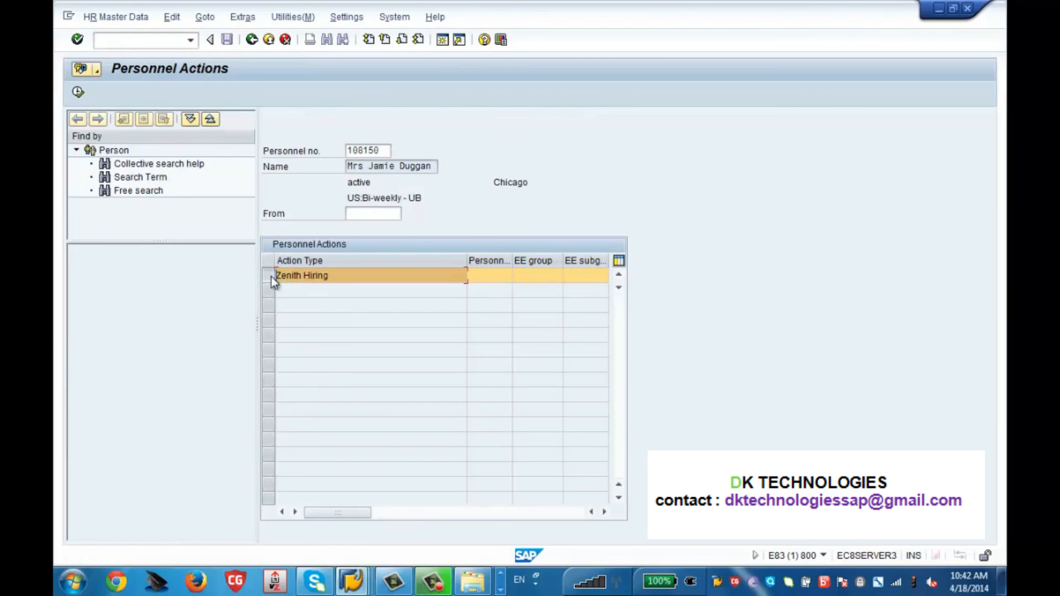
double_click(386, 154)
key("Delete")
key("Escape")
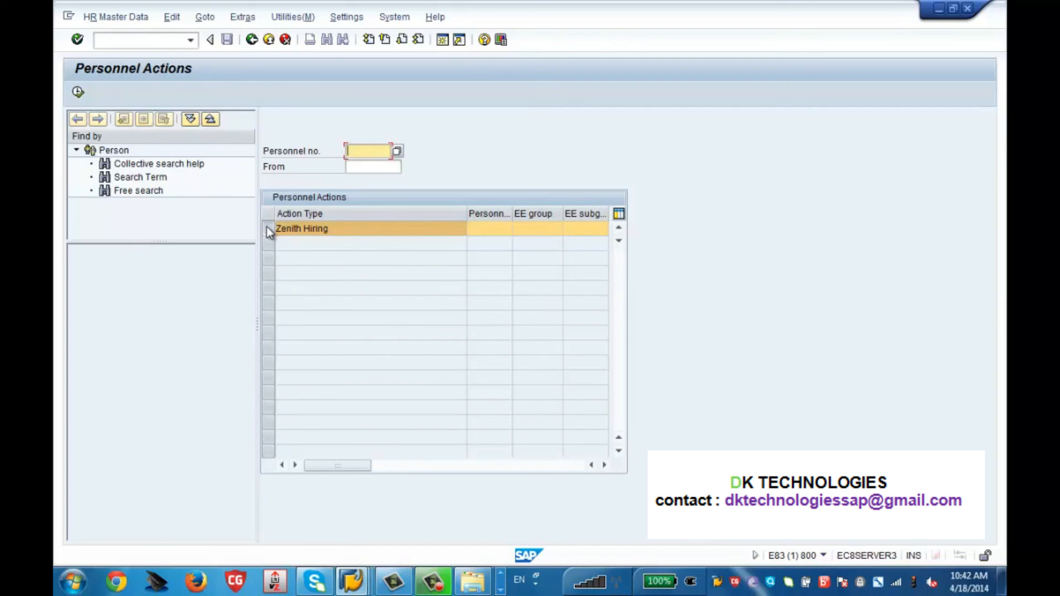
left_click(78, 93)
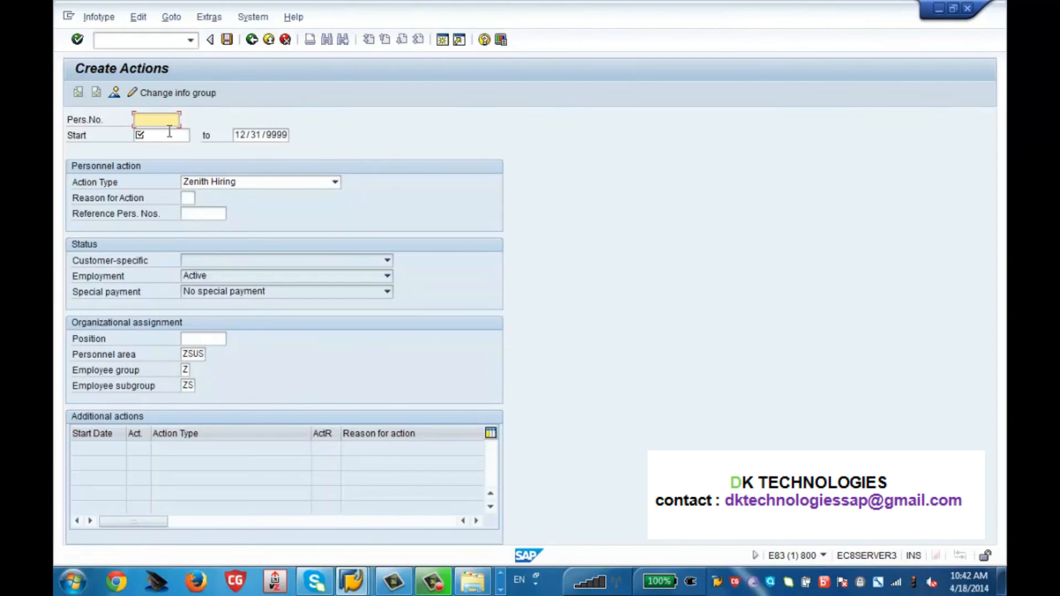
Set the start date of the hiring action to 01/01/2010 and validate the entry
left_click(171, 135)
type("01/01/2010")
key("Return")
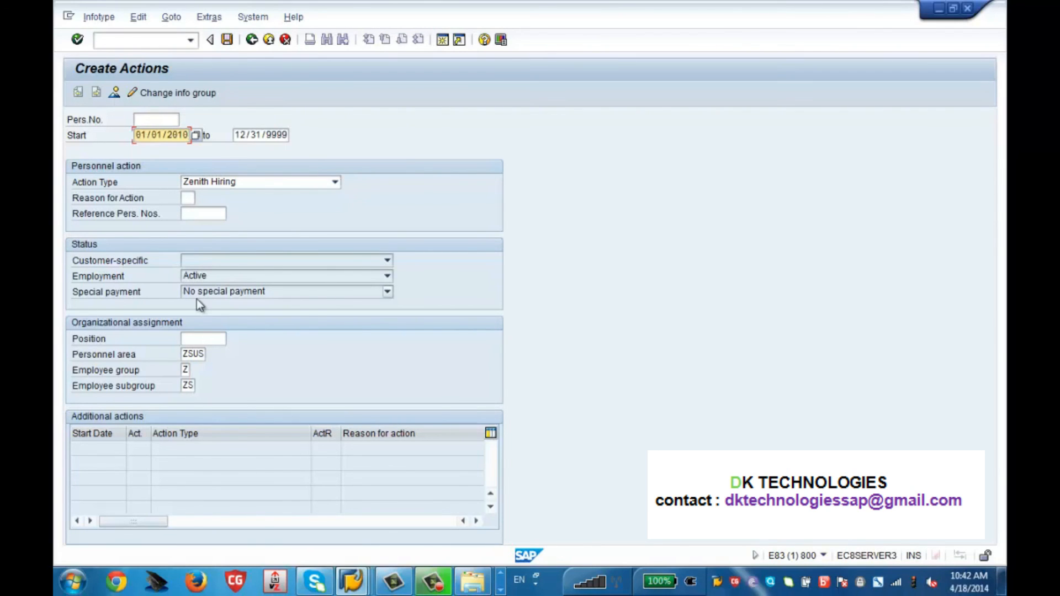
key("Return")
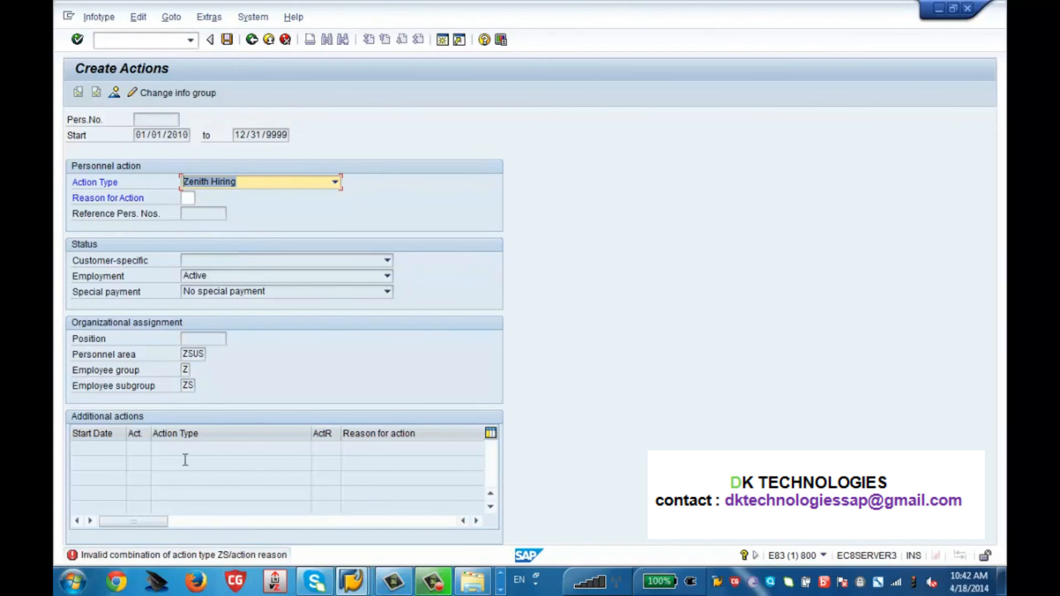
Choose reason for action 01 Zenith New Employee and save the hiring action
left_click(188, 196)
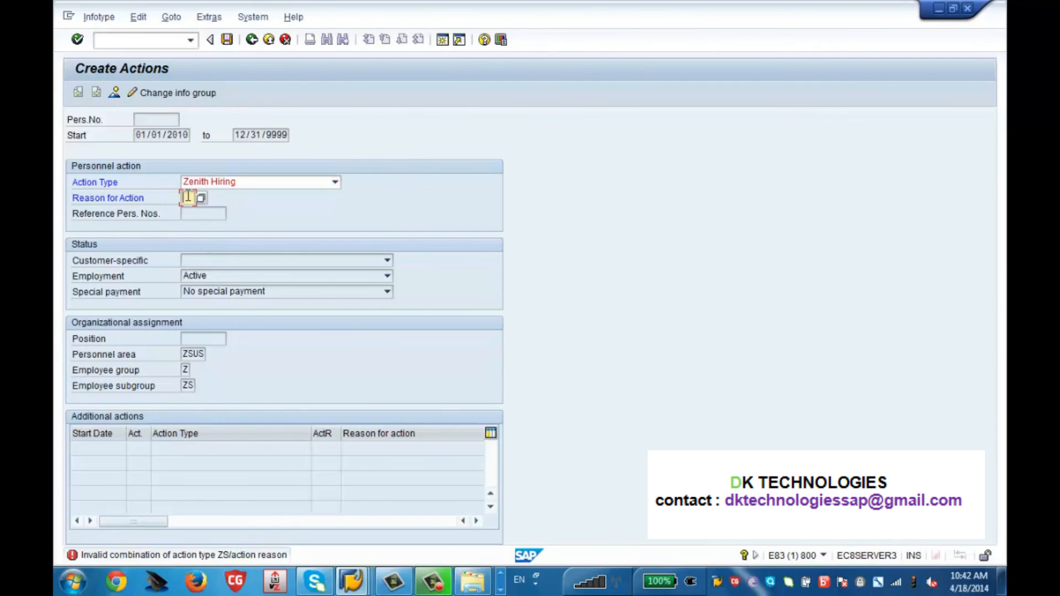
key("F4")
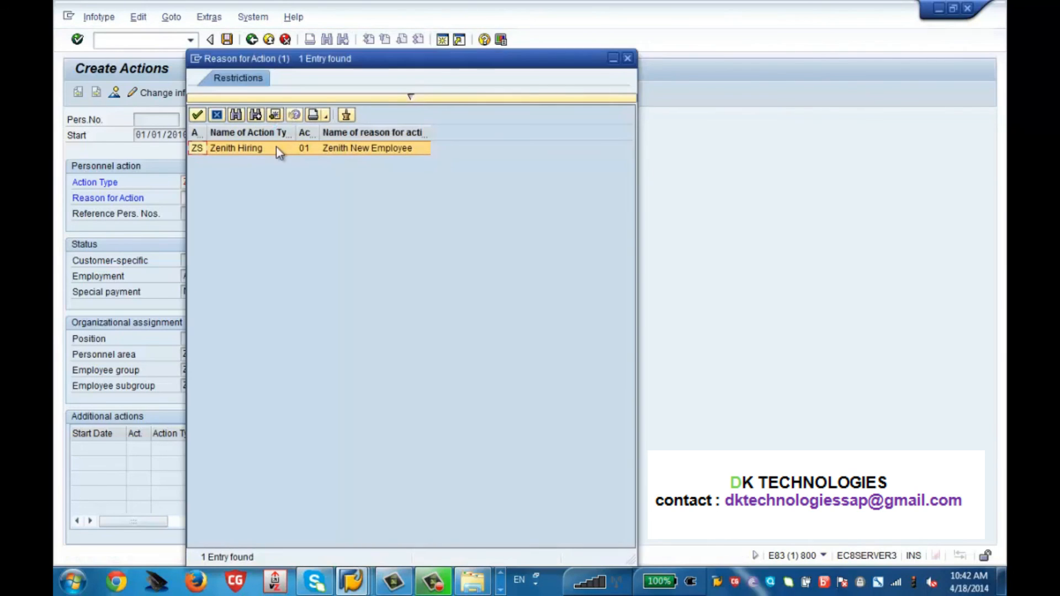
double_click(271, 148)
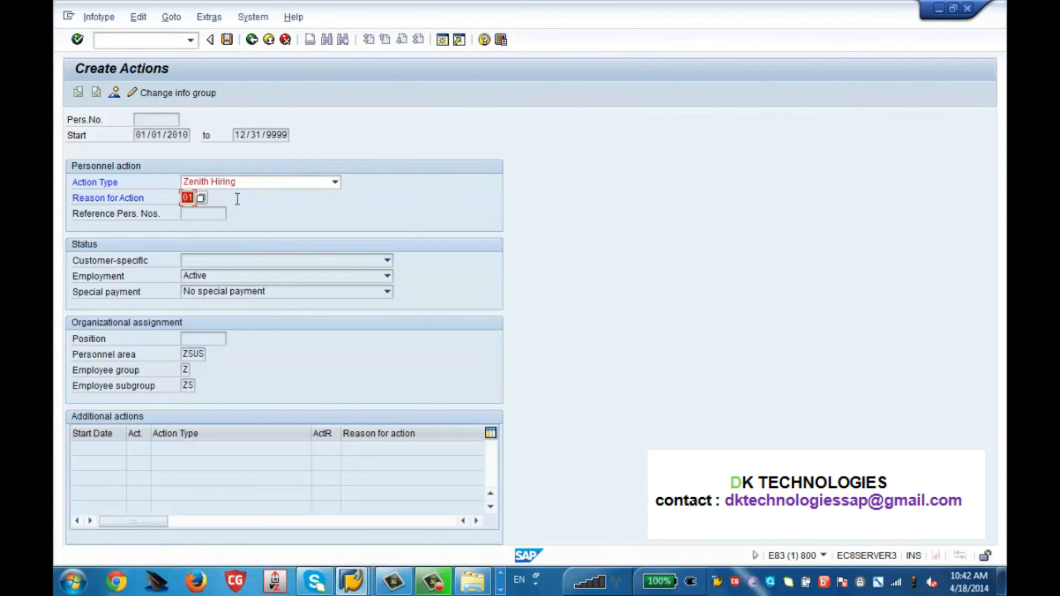
key("Return")
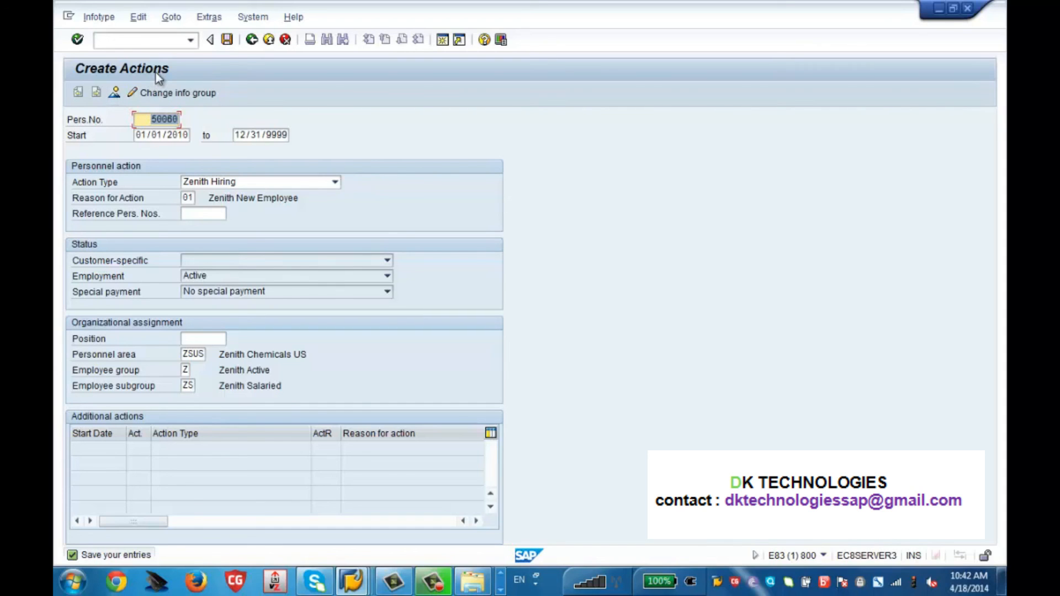
left_click(226, 40)
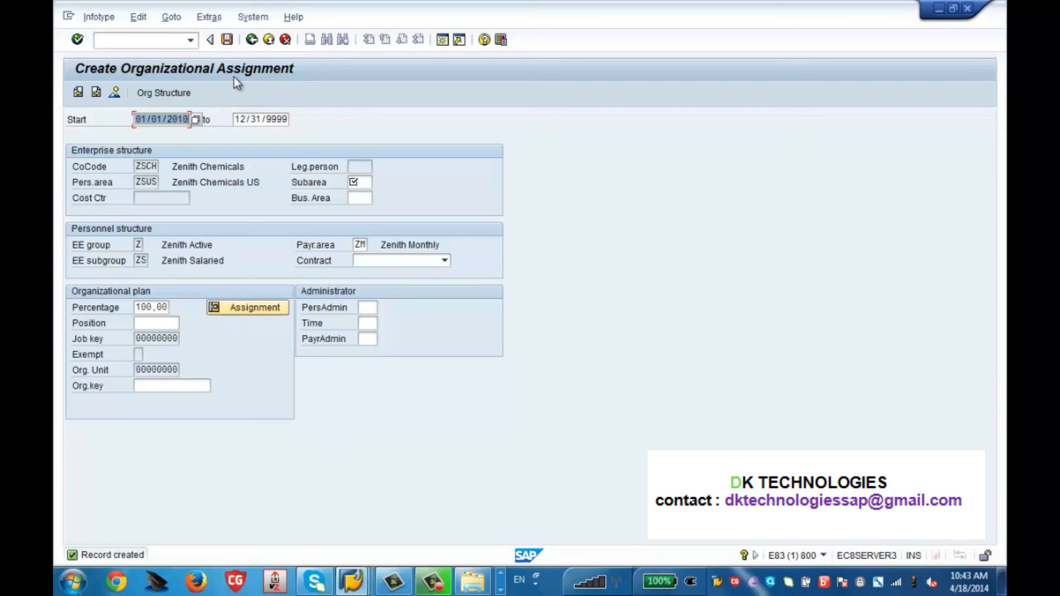
Check the personnel area in the new organizational assignment
left_click_drag(136, 182, 156, 183)
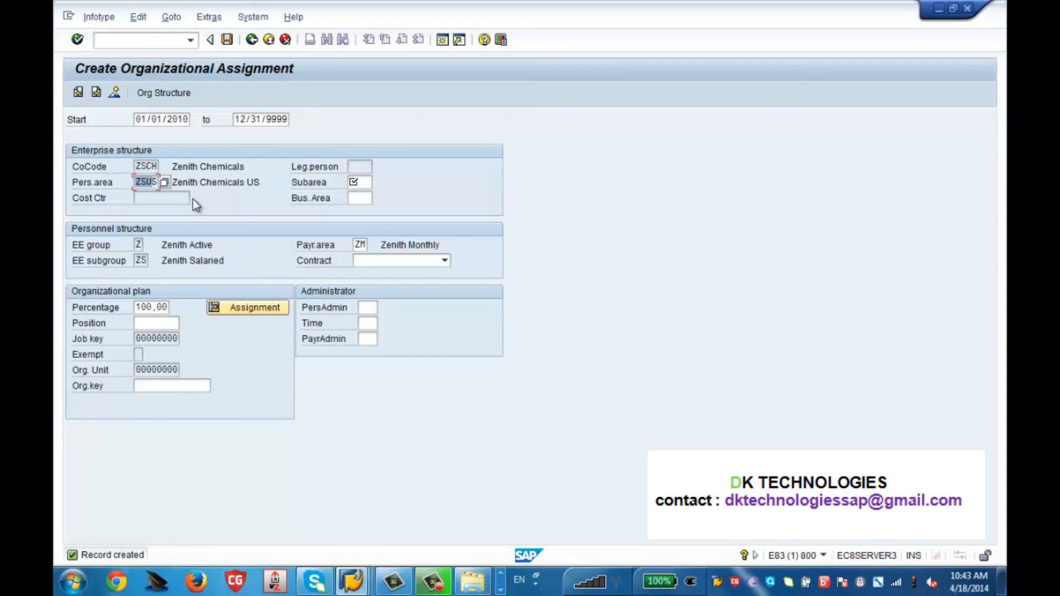
left_click(148, 184)
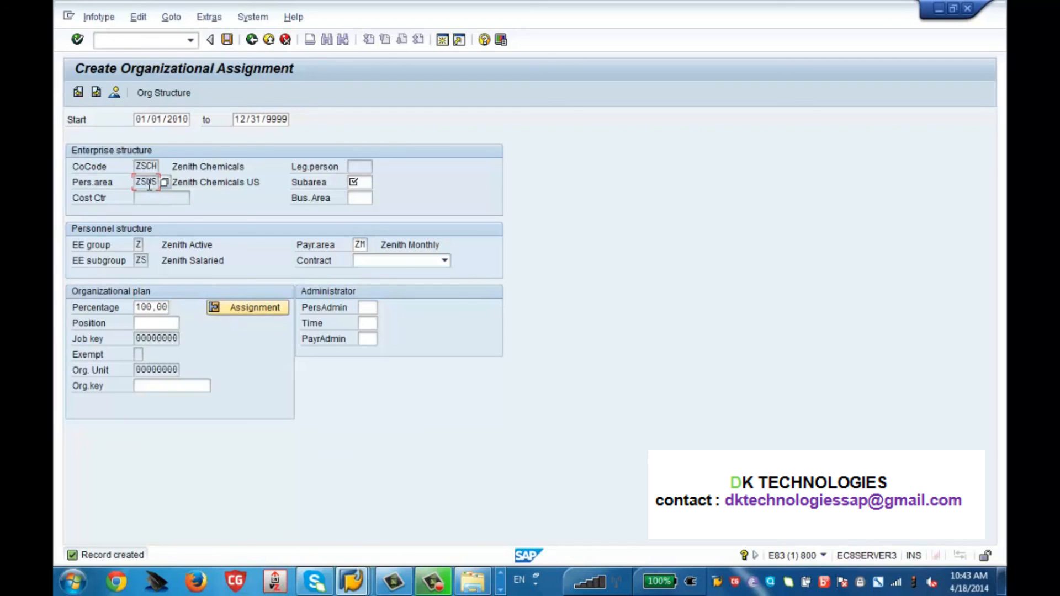